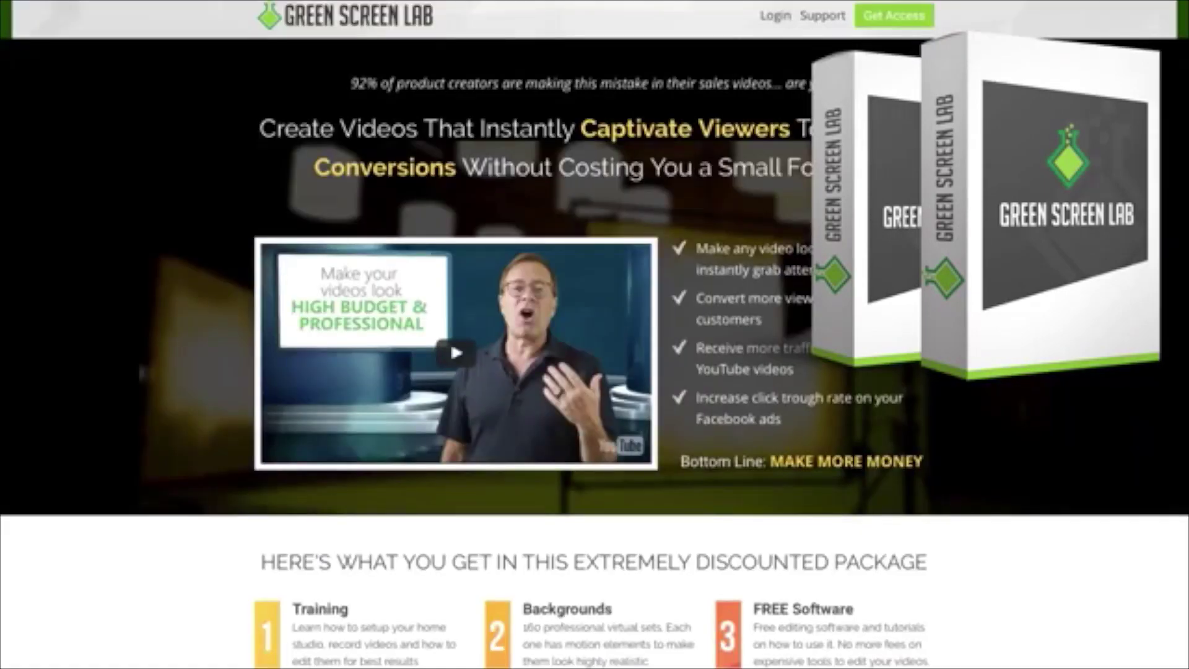
Look through the Green Screen Lab sales page as far as the section on the 160 virtual sets
scroll(595, 334, down, 9)
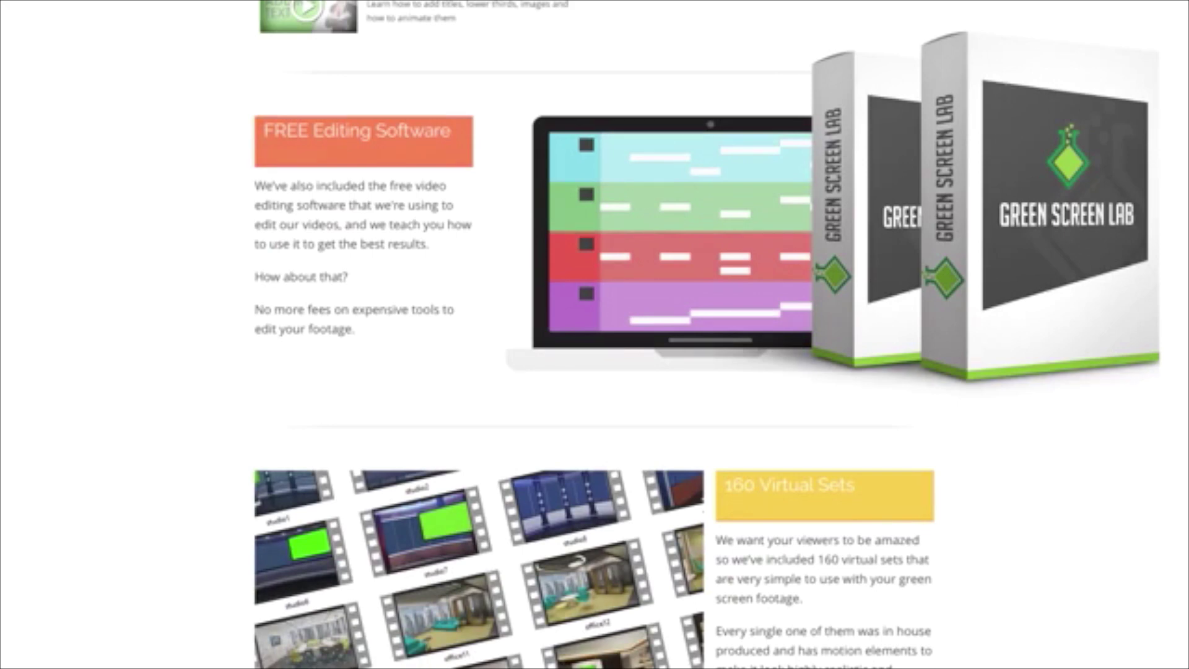
scroll(594, 335, down, 3)
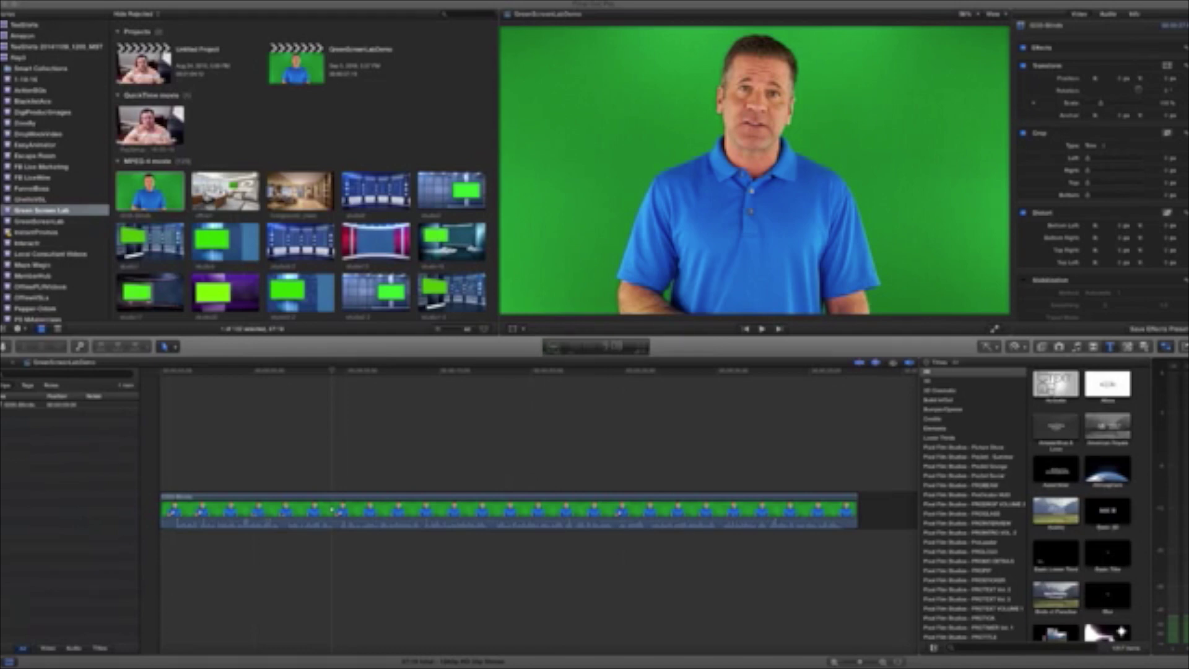
Preview a studio background and play part of the presenter's green-screen clip in the timeline
click(331, 509)
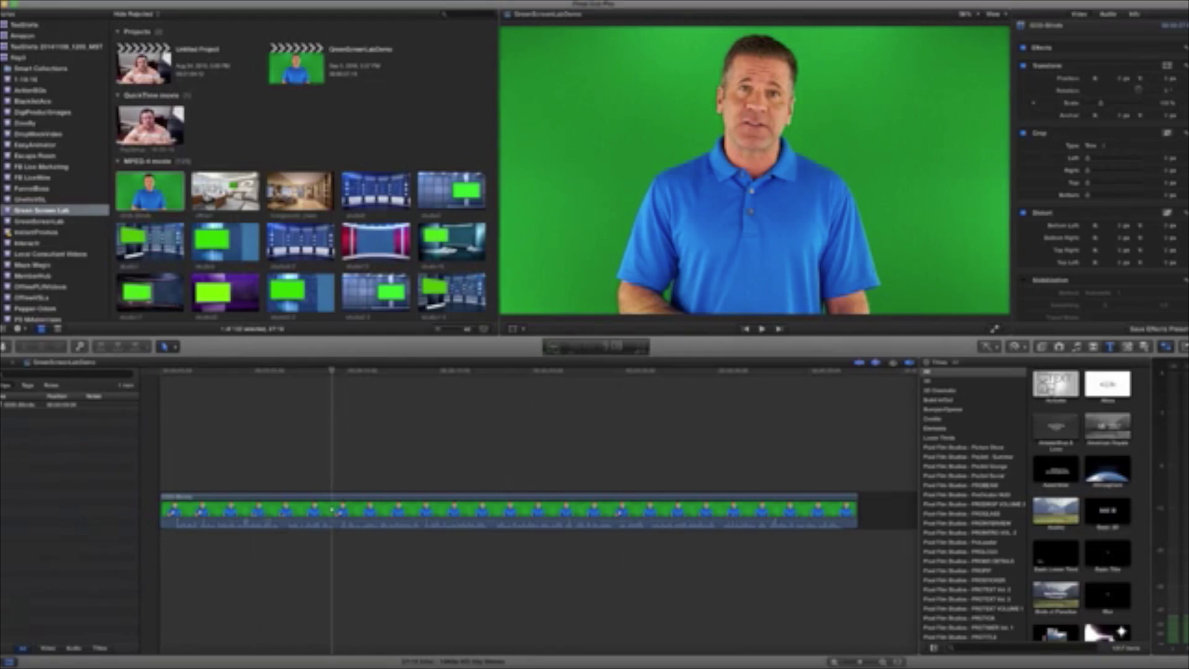
click(451, 190)
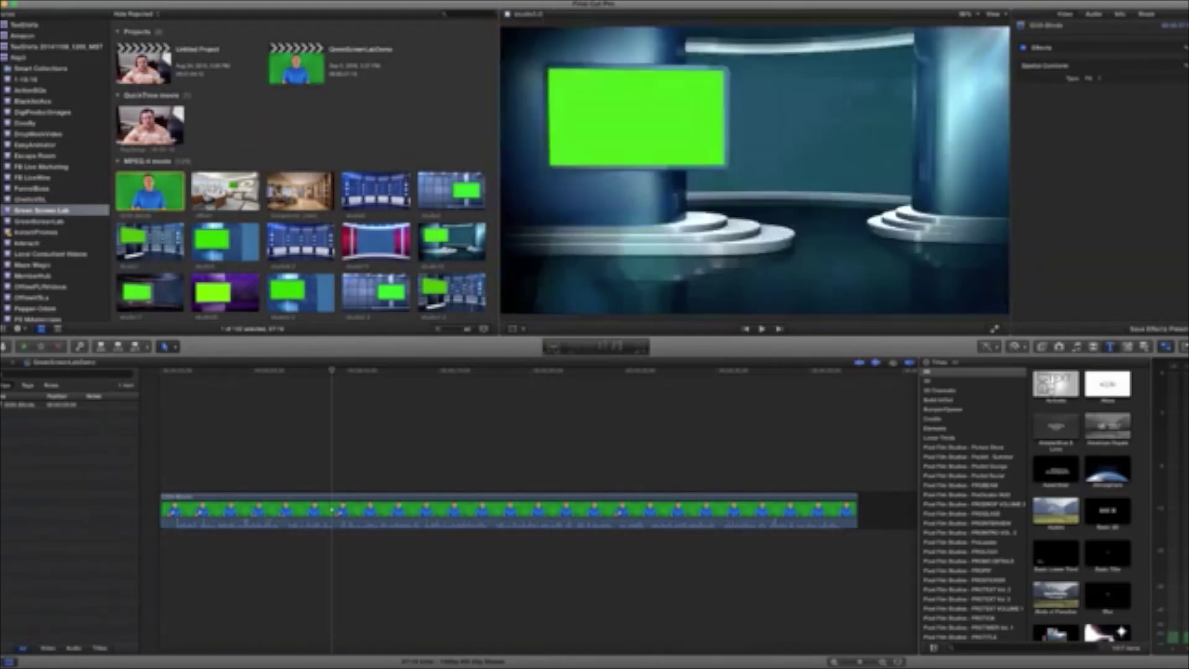
click(426, 434)
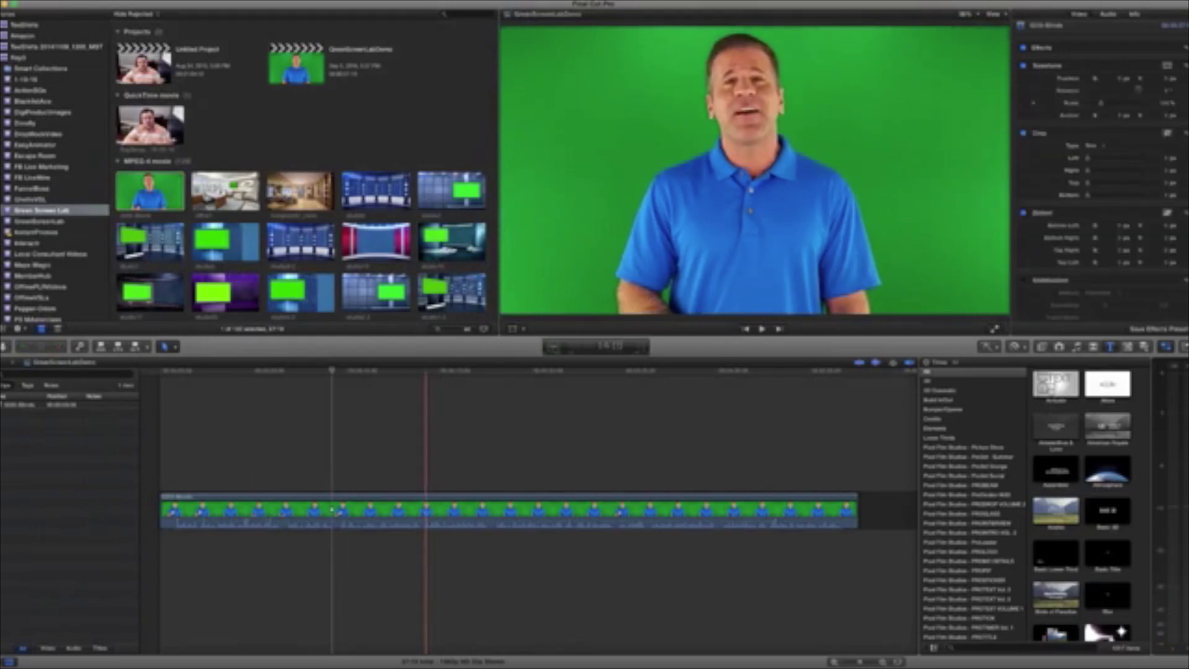
key(space)
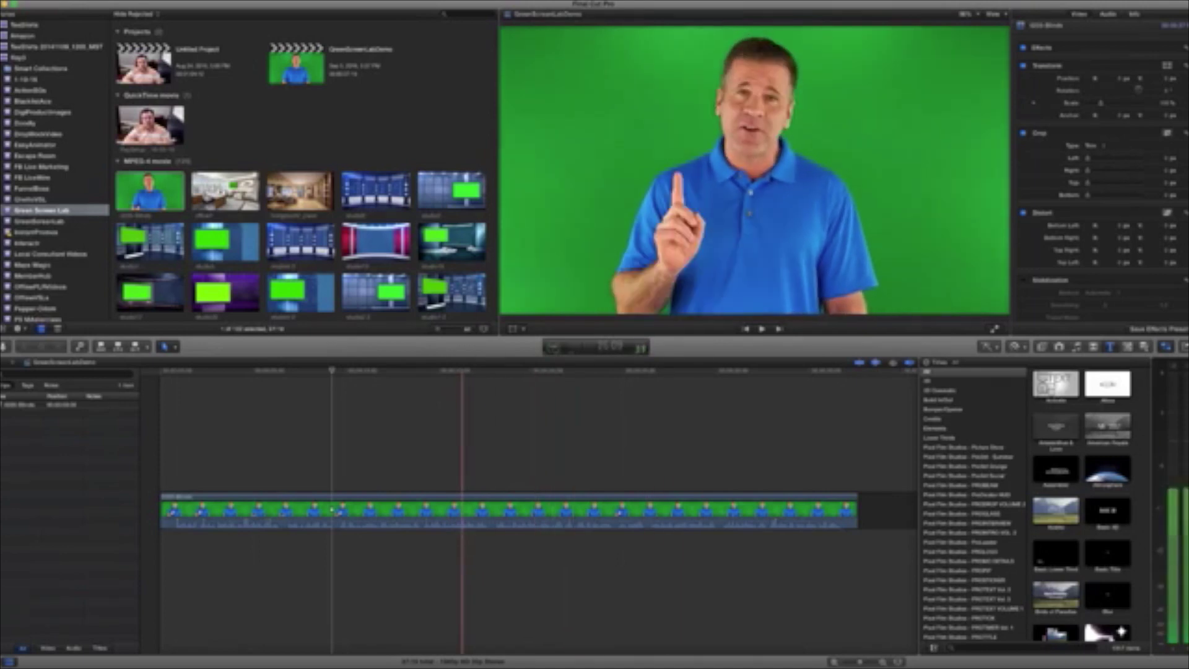
click(461, 509)
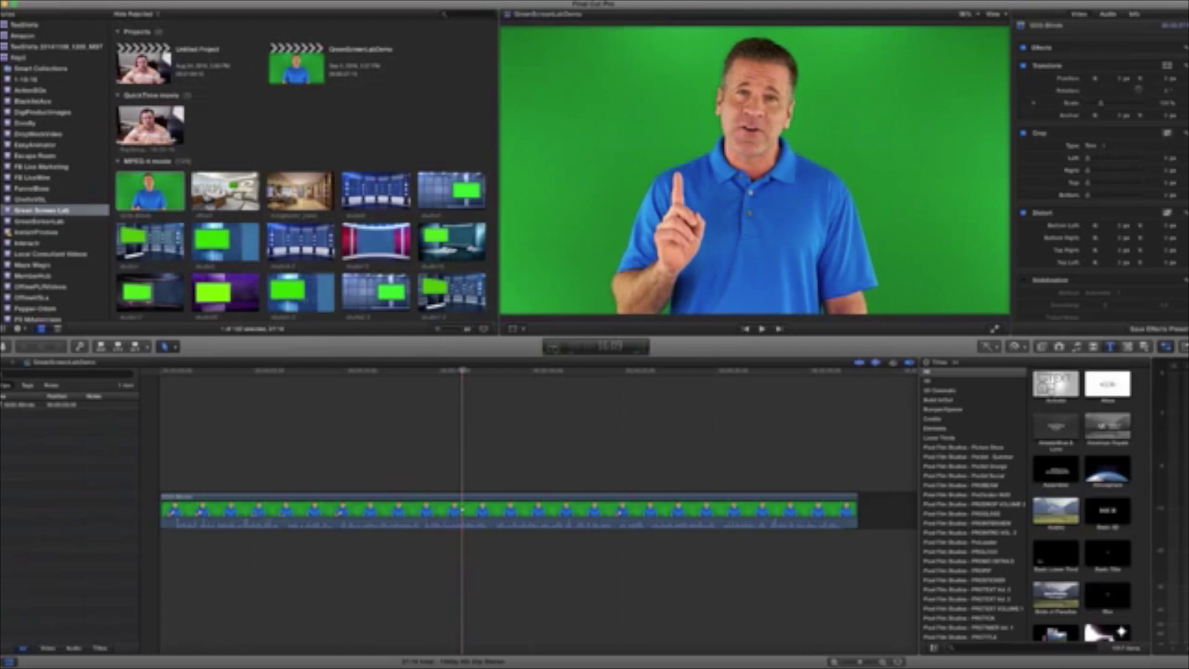
Examine the studio, office and living-room virtual sets in the Green Screen Lab event for a suitable background
scroll(301, 171, down, 15)
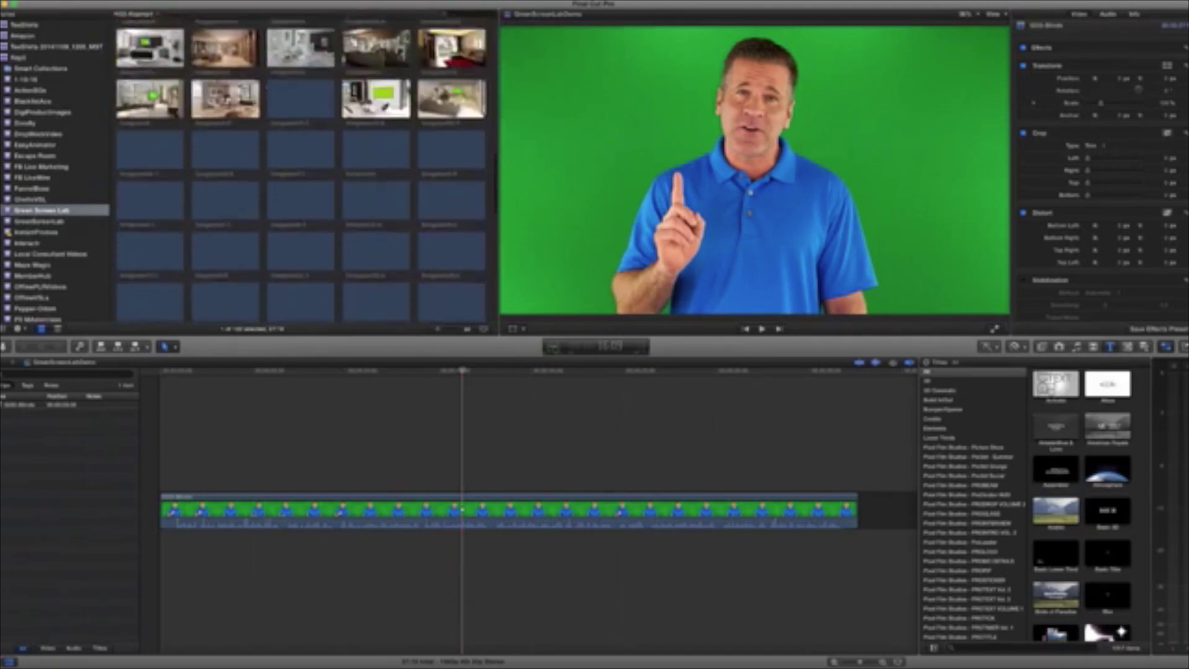
scroll(301, 171, down, 10)
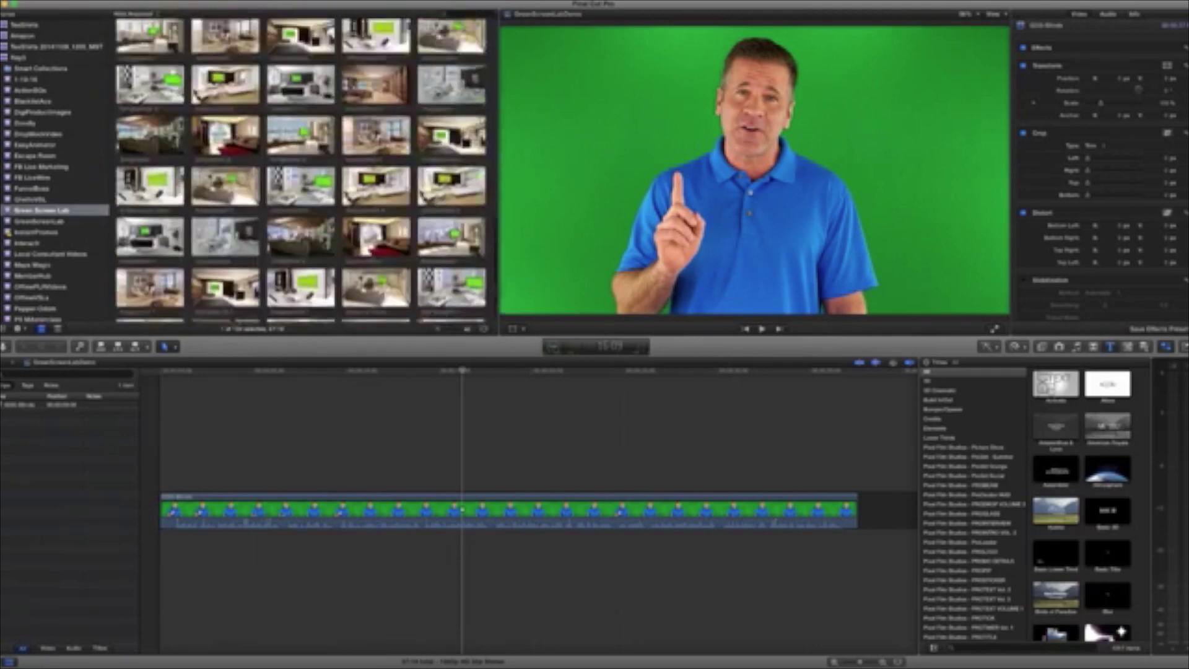
scroll(301, 170, up, 15)
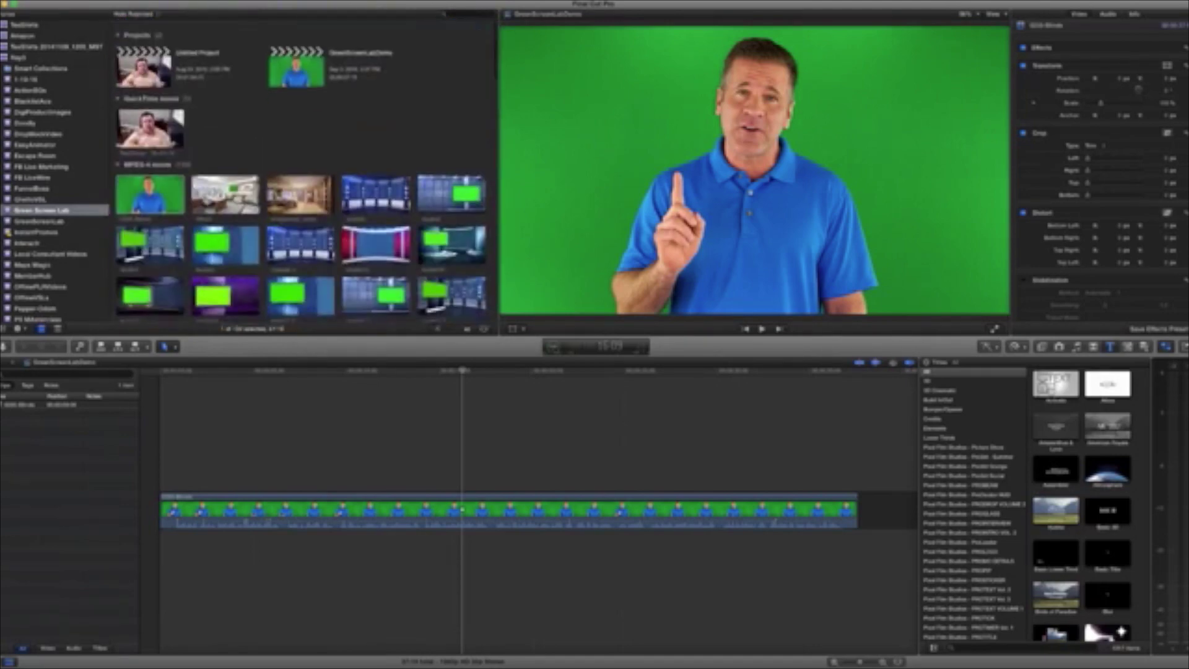
scroll(301, 171, down, 5)
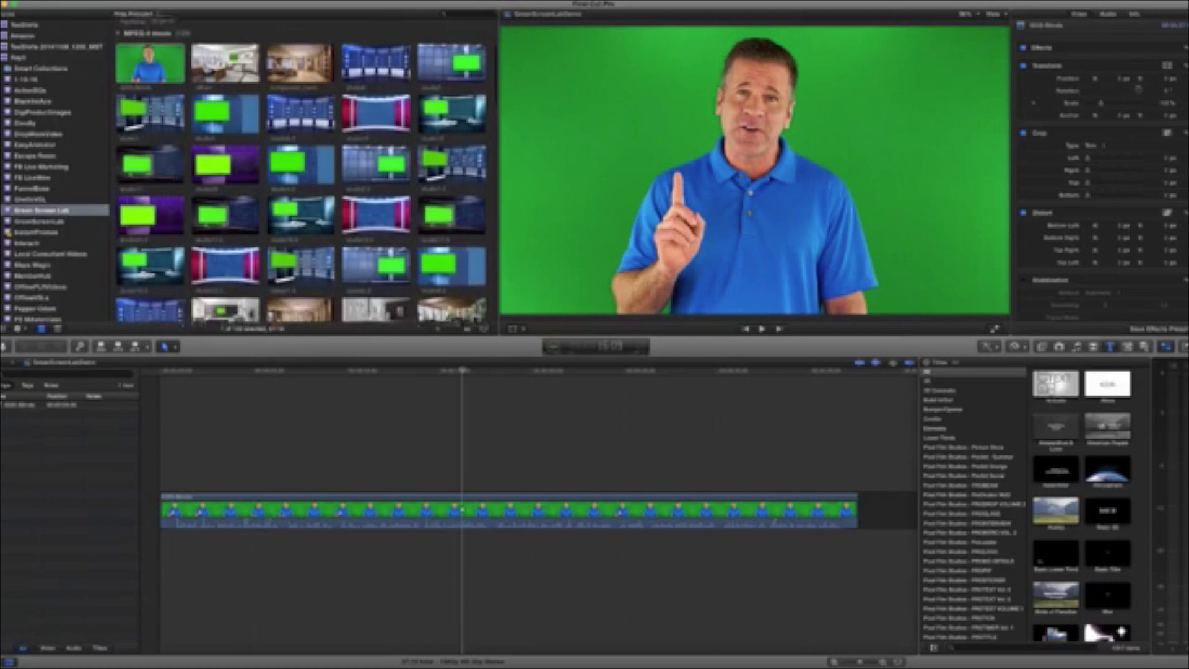
scroll(301, 171, down, 3)
scroll(301, 171, up, 5)
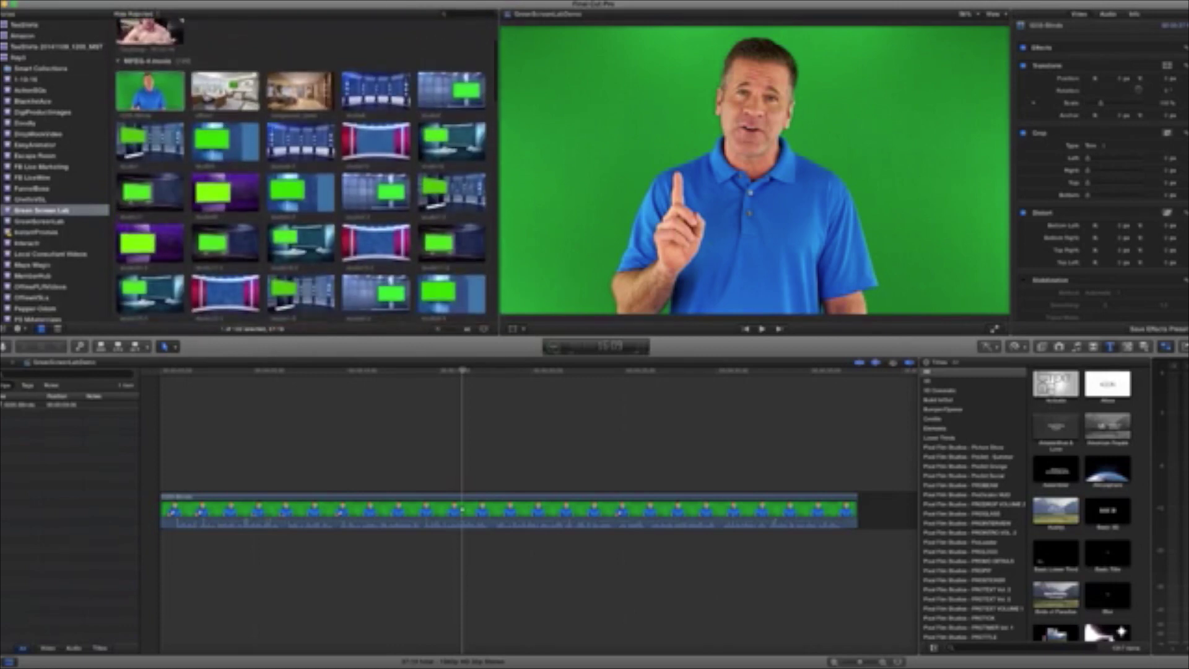
scroll(301, 180, down, 5)
scroll(301, 179, up, 3)
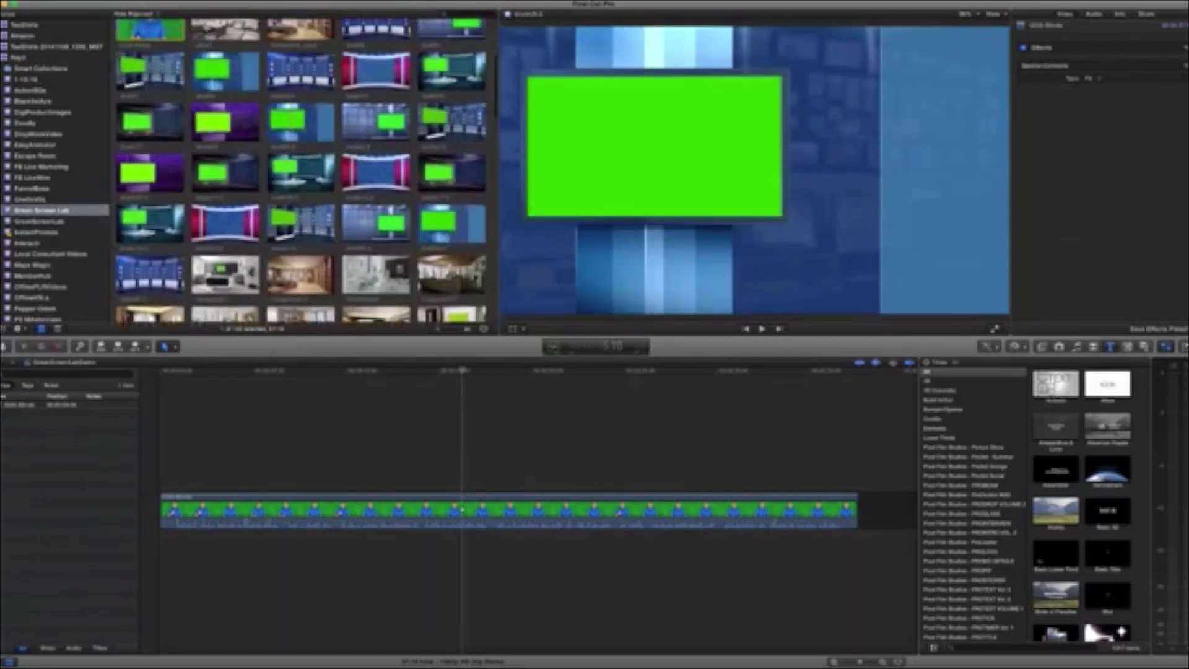
scroll(300, 170, up, 3)
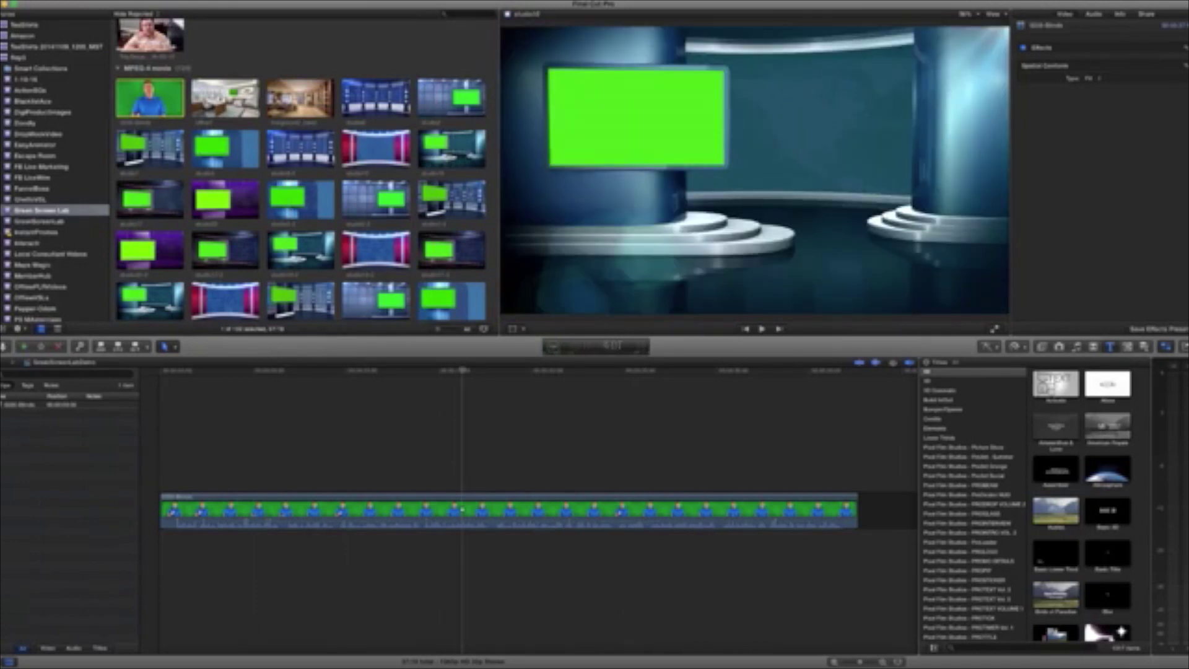
Add the teal studio background with the wall screen beneath the presenter clip, aligned with the clip's start
click(452, 149)
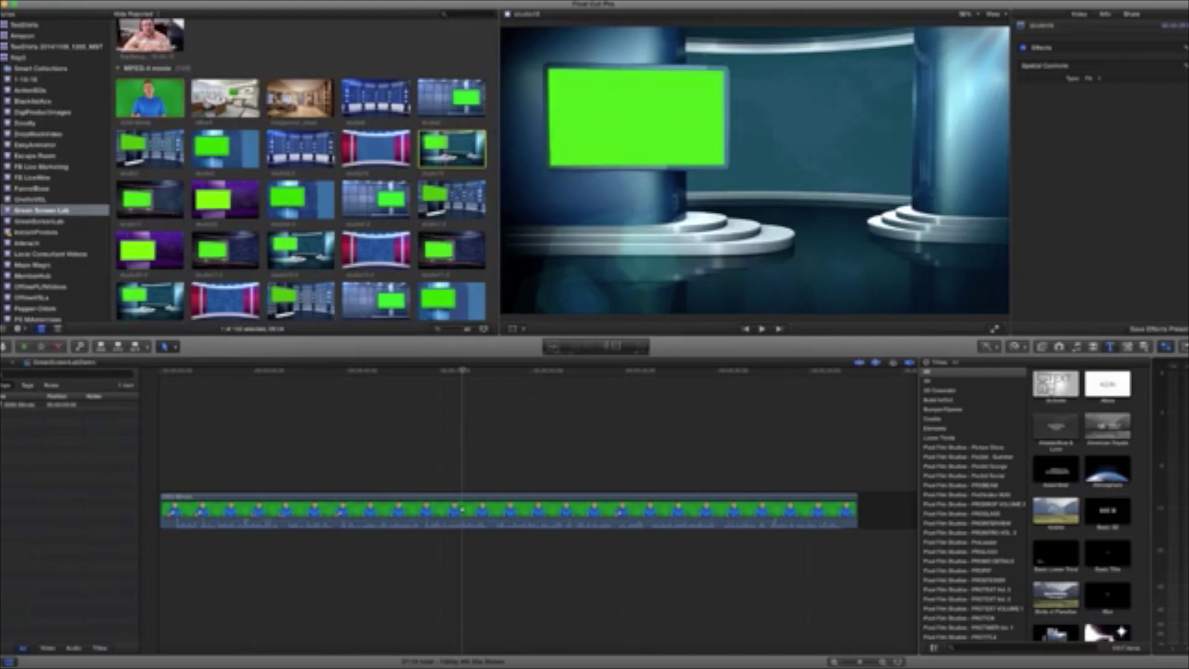
drag(447, 149, 396, 558)
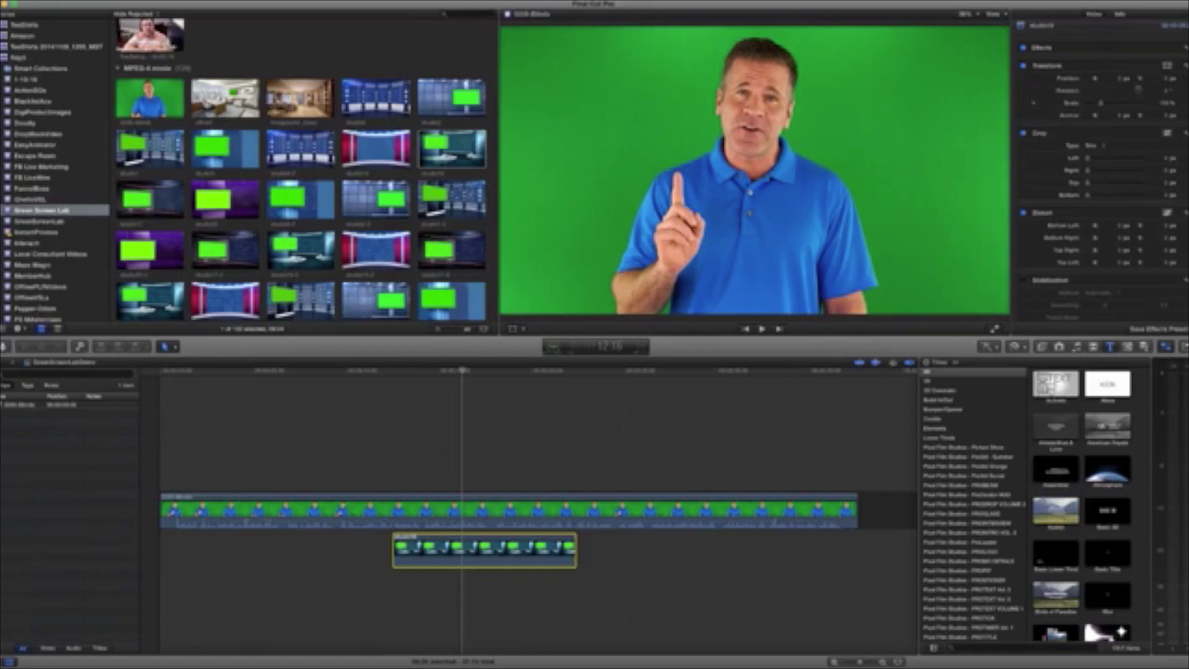
drag(484, 550, 538, 550)
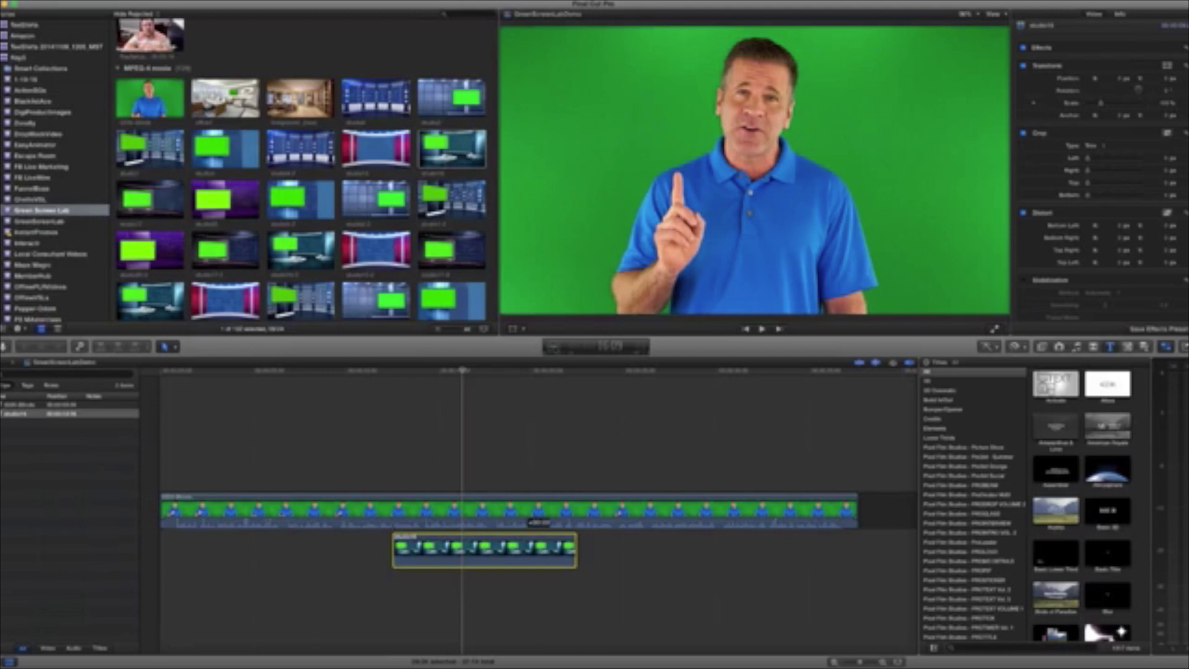
drag(539, 547, 297, 548)
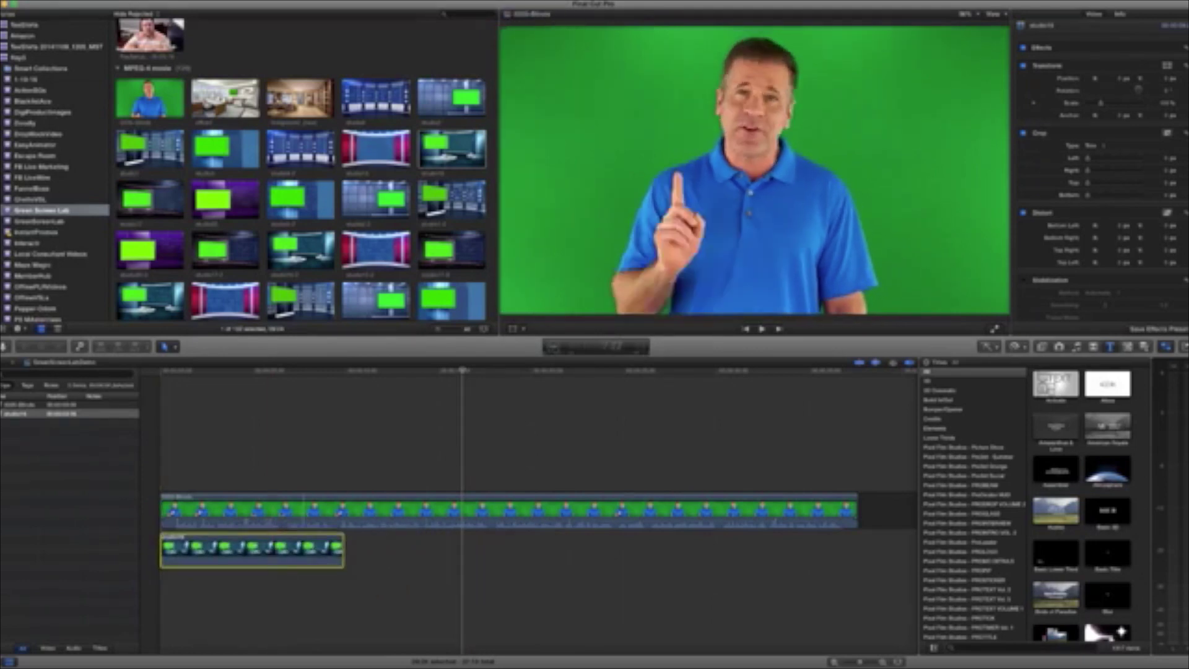
Duplicate the studio background clip and place the copy directly after the original beneath the presenter clip
click(296, 592)
drag(420, 565, 361, 549)
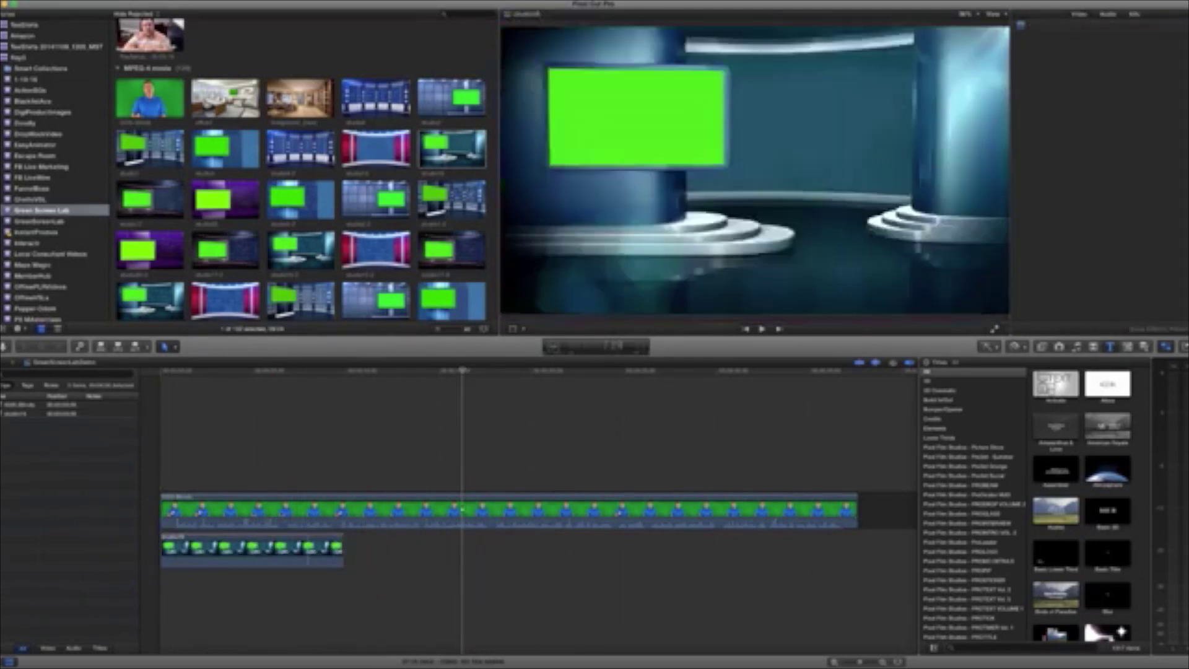
click(308, 550)
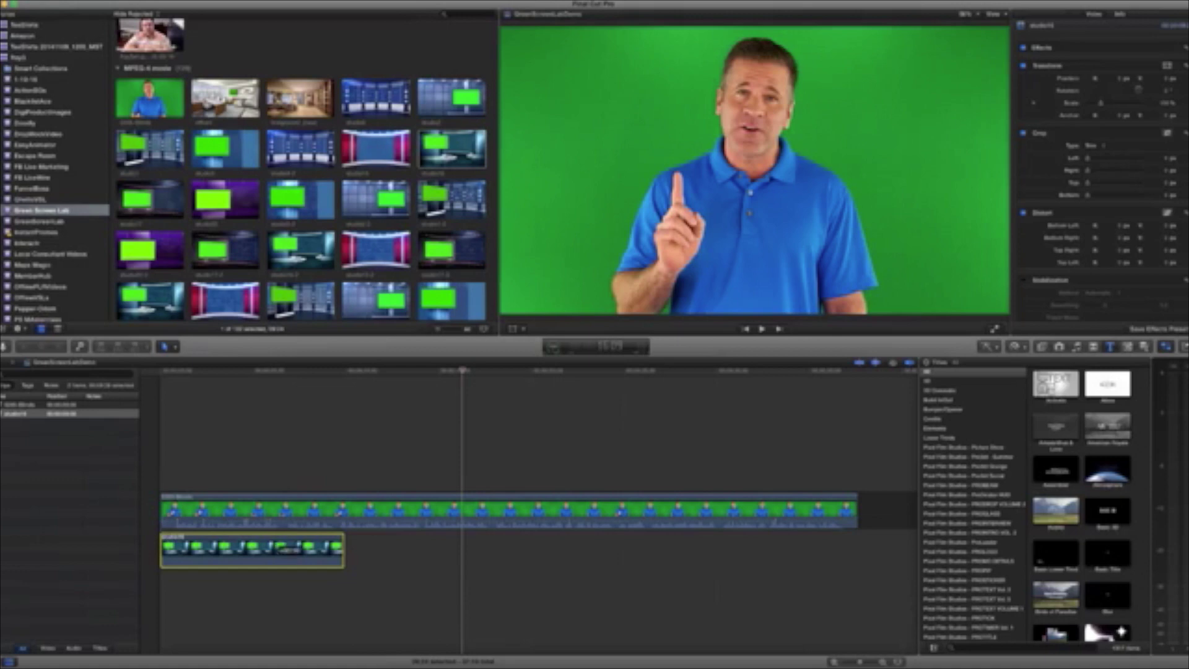
drag(266, 549, 321, 588)
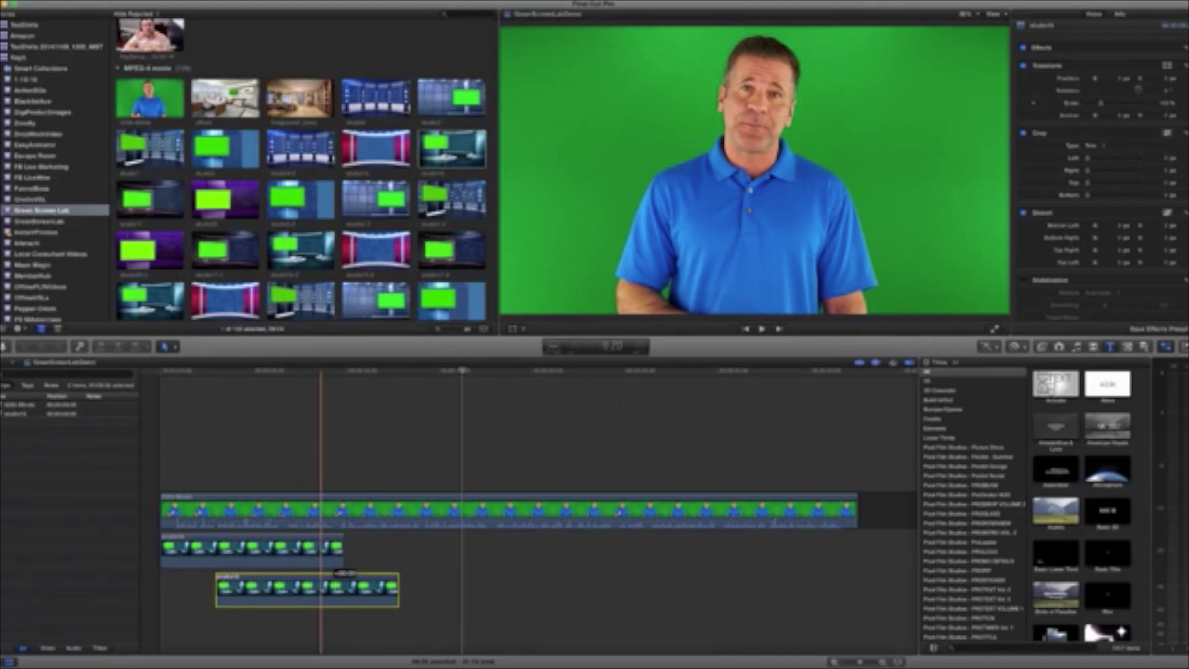
drag(321, 588, 409, 550)
click(355, 590)
drag(355, 589, 484, 550)
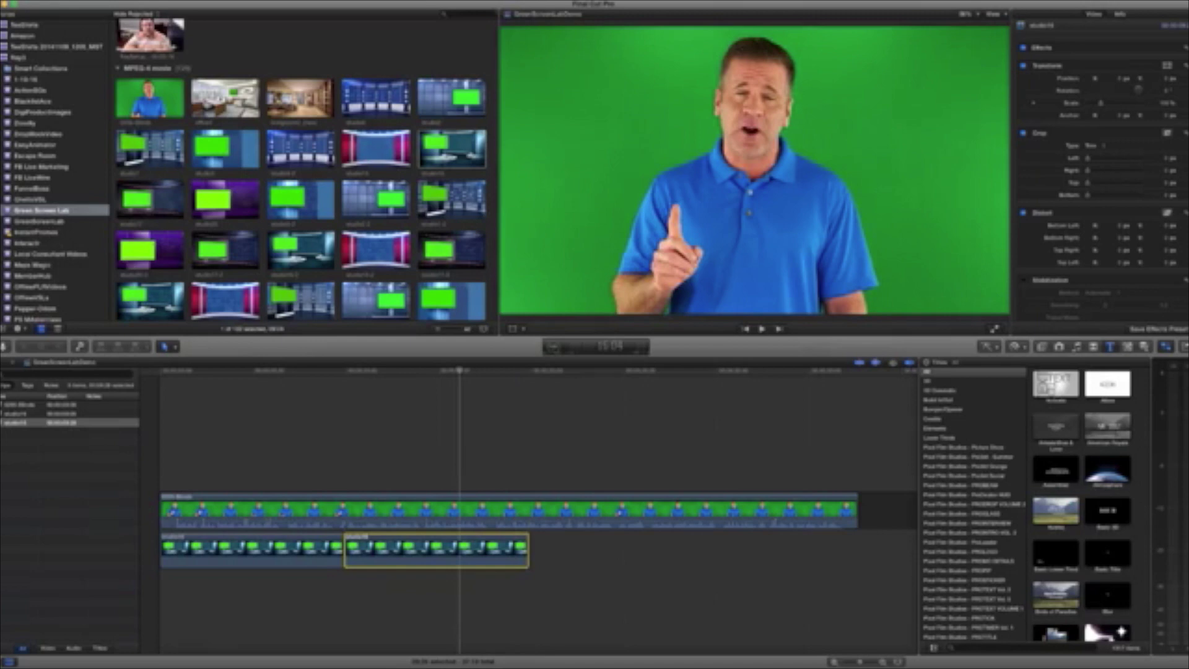
Apply the Keyer effect from the Keying category to the presenter clip to remove its green backdrop
click(459, 607)
click(459, 510)
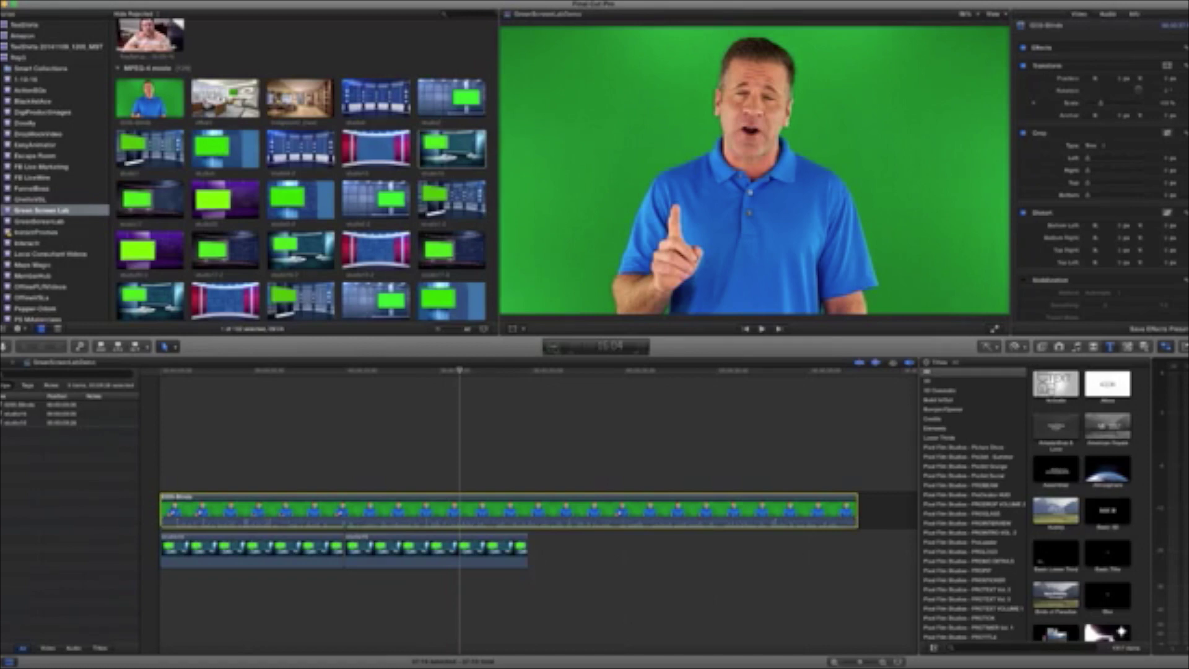
click(25, 404)
click(1043, 347)
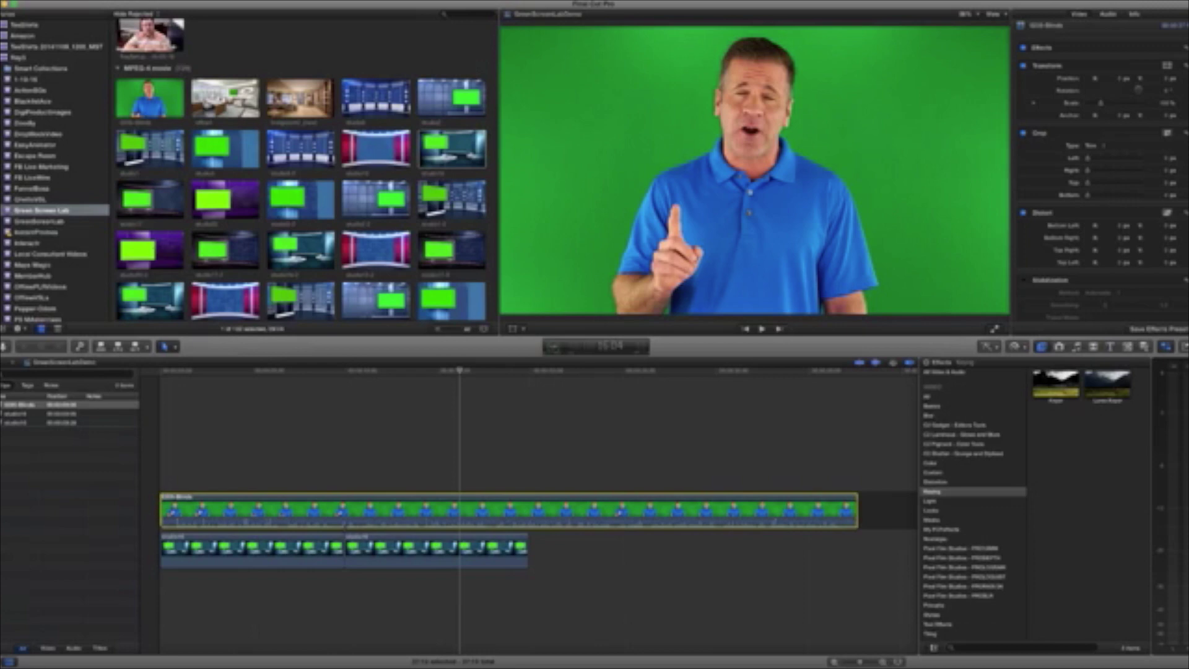
click(1055, 383)
drag(1056, 384, 794, 512)
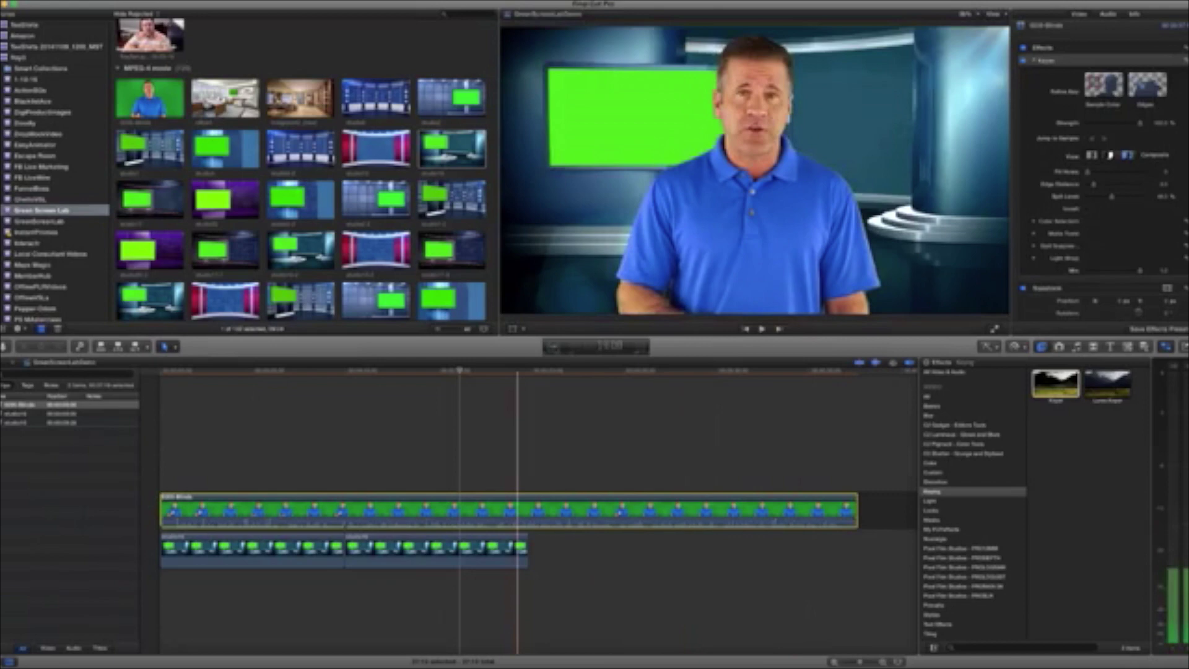
Refine the presenter's key by lowering the Keyer strength and shrinking the matte with Shrink/Expand in Matte Tools
click(495, 511)
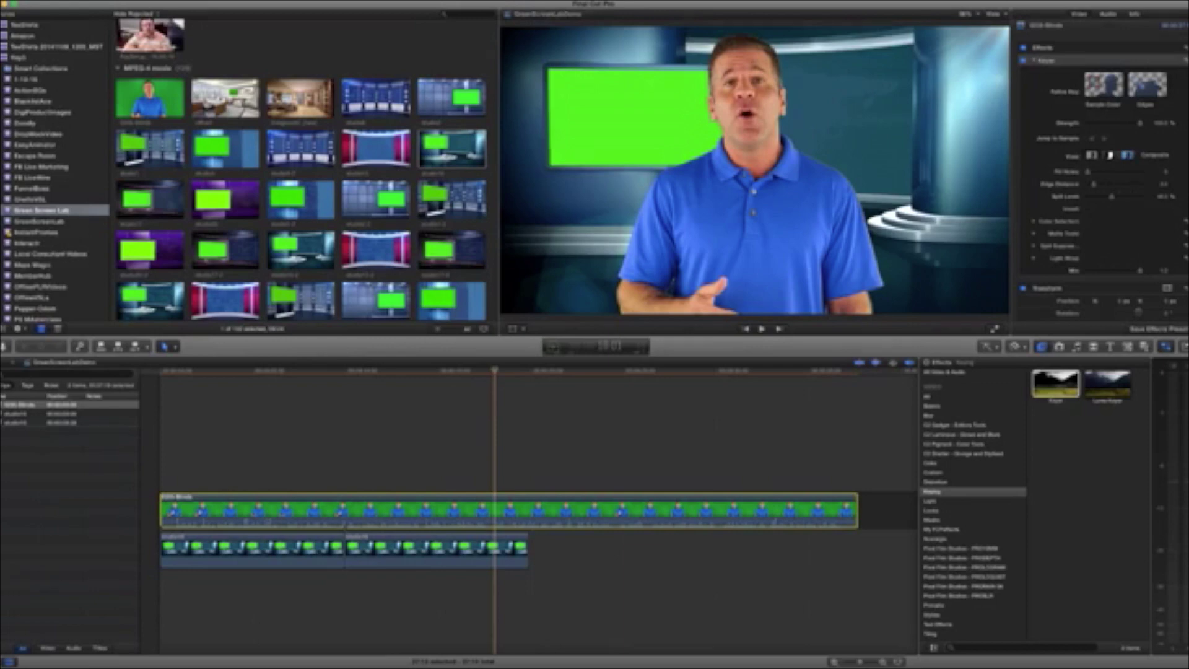
mouse_move(1141, 123)
mouse_down()
mouse_move(1087, 123)
mouse_move(1117, 124)
mouse_up()
click(1034, 234)
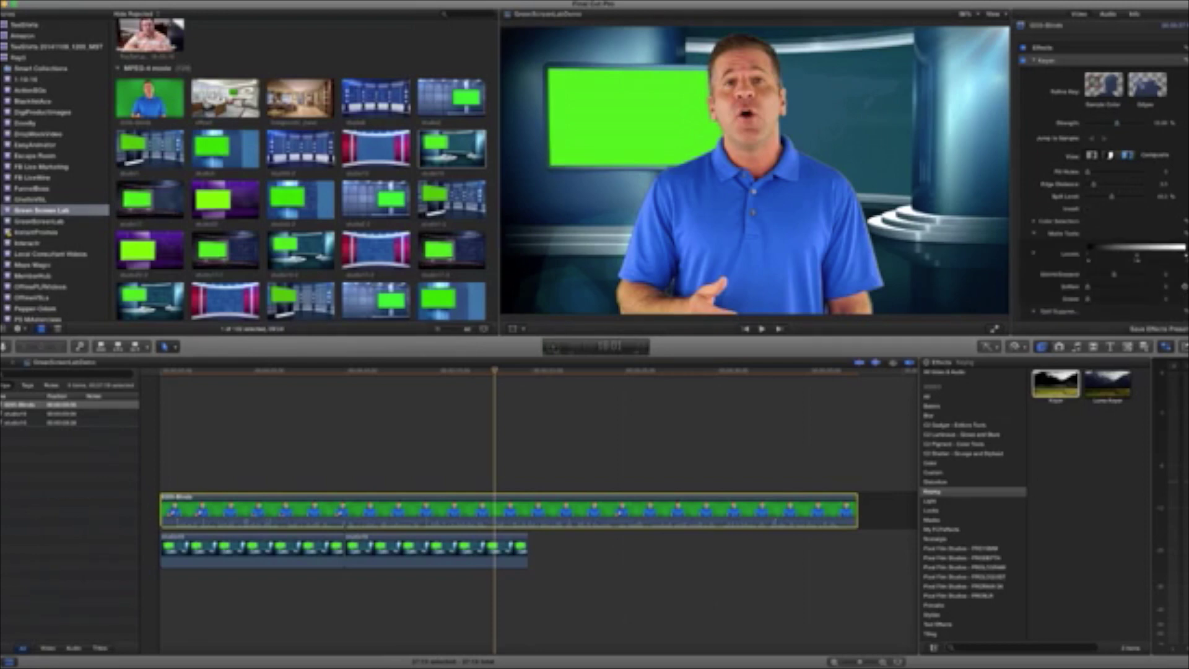
drag(1114, 274, 1096, 274)
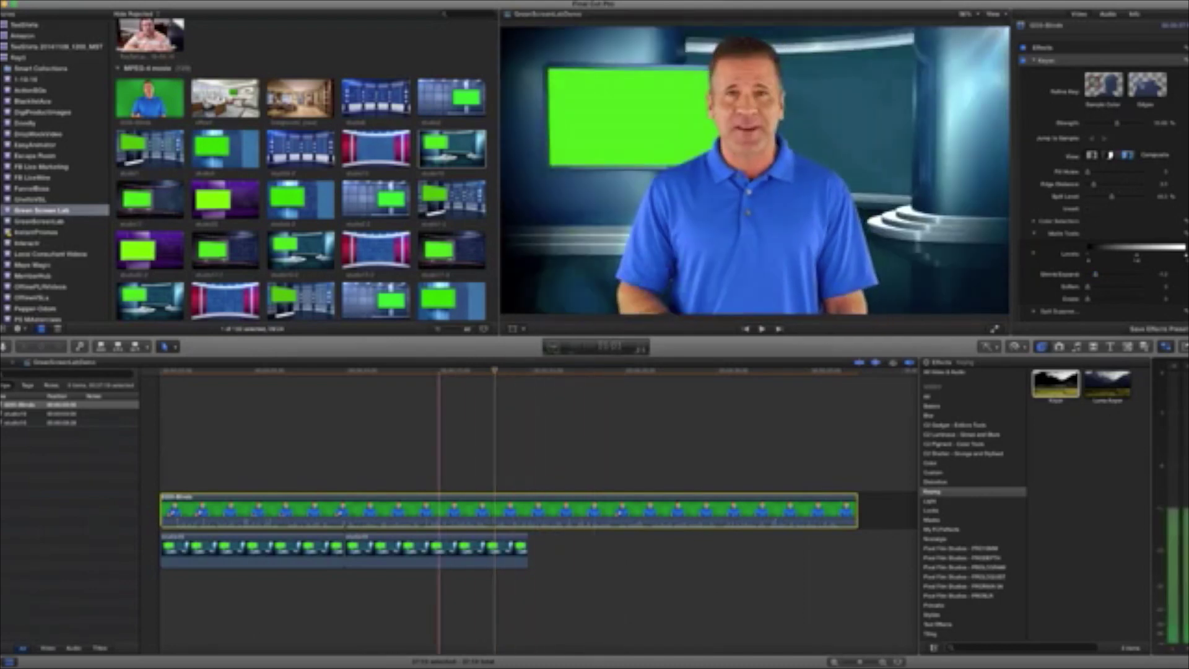
Transform the presenter clip to shift him horizontally to the right side of the picture, clear of the wall screen
click(439, 511)
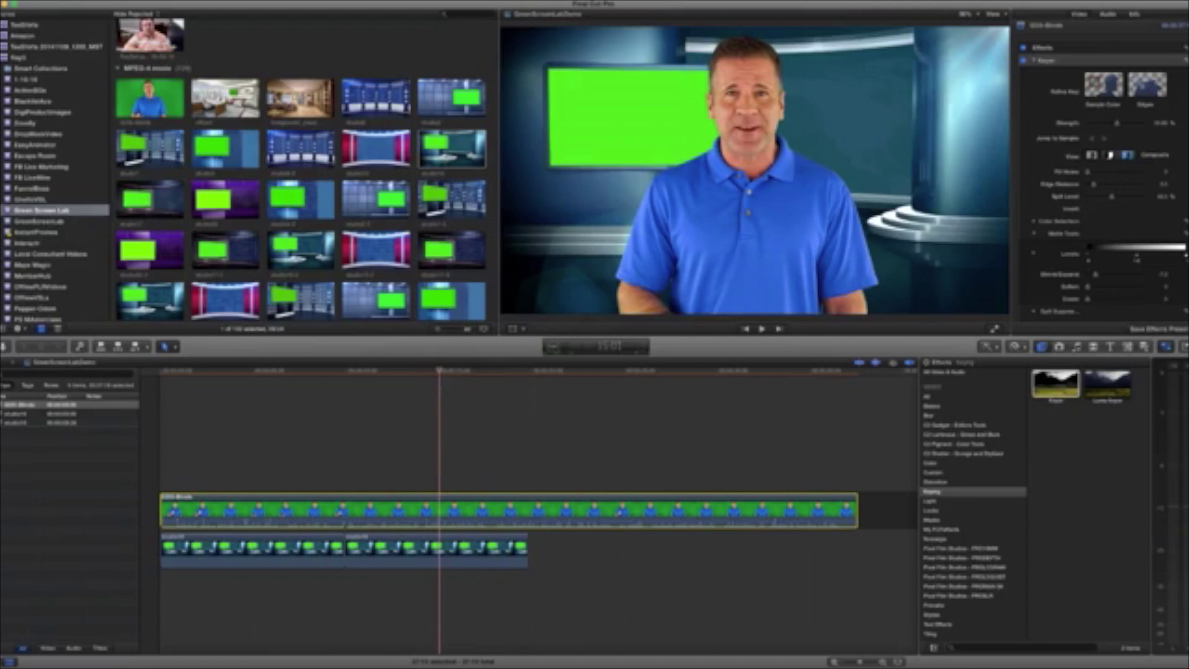
key(space)
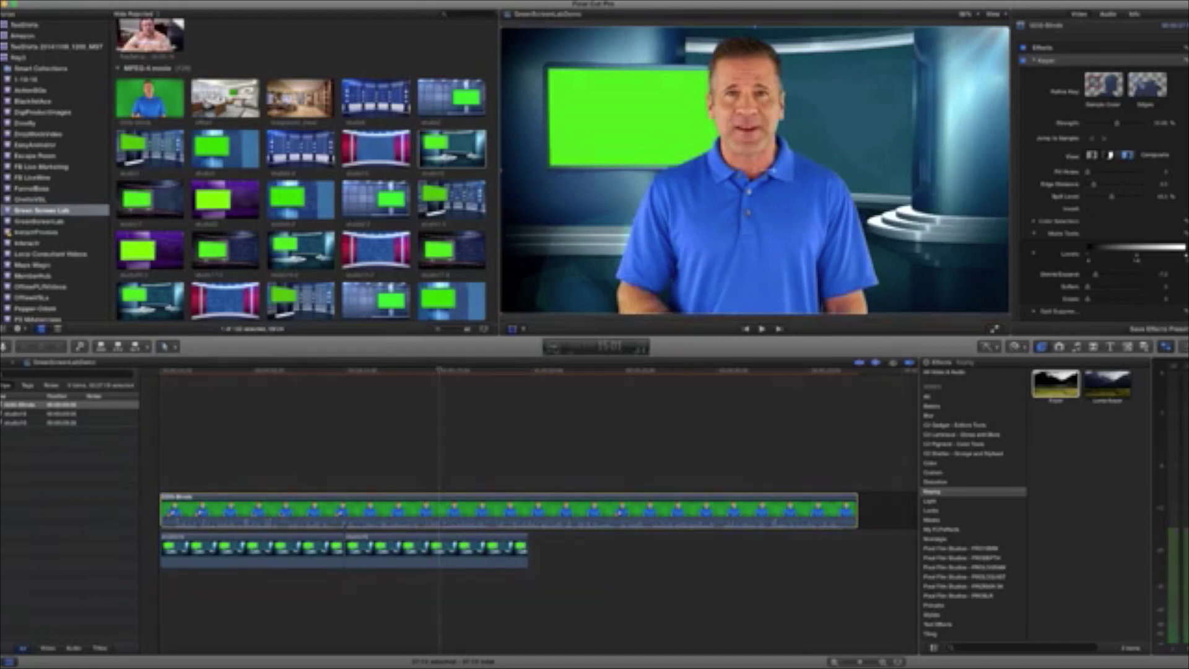
drag(755, 169, 844, 168)
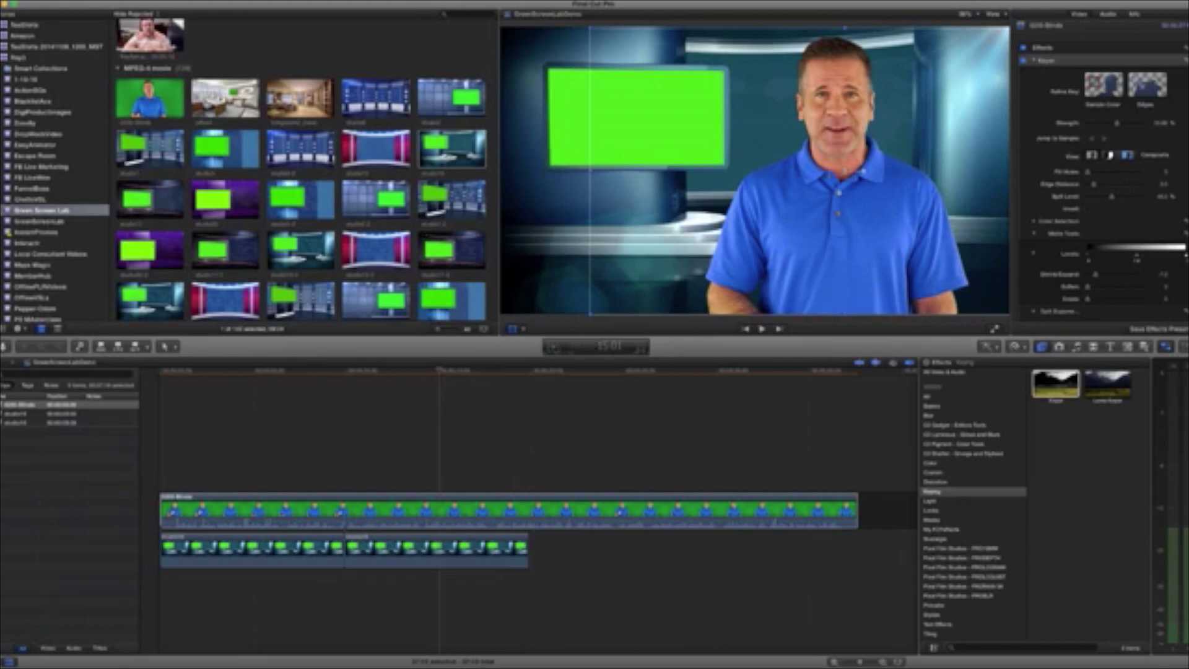
Apply the Keyer effect to both studio background clips to cut out the green wall screen
click(439, 549)
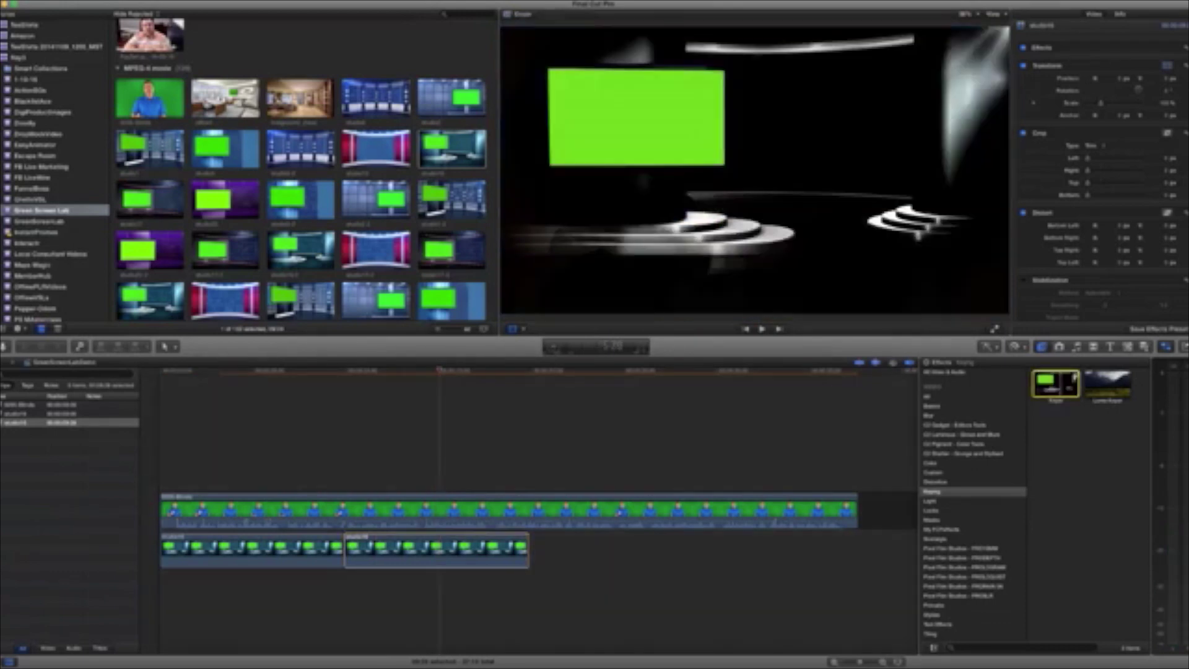
click(1056, 384)
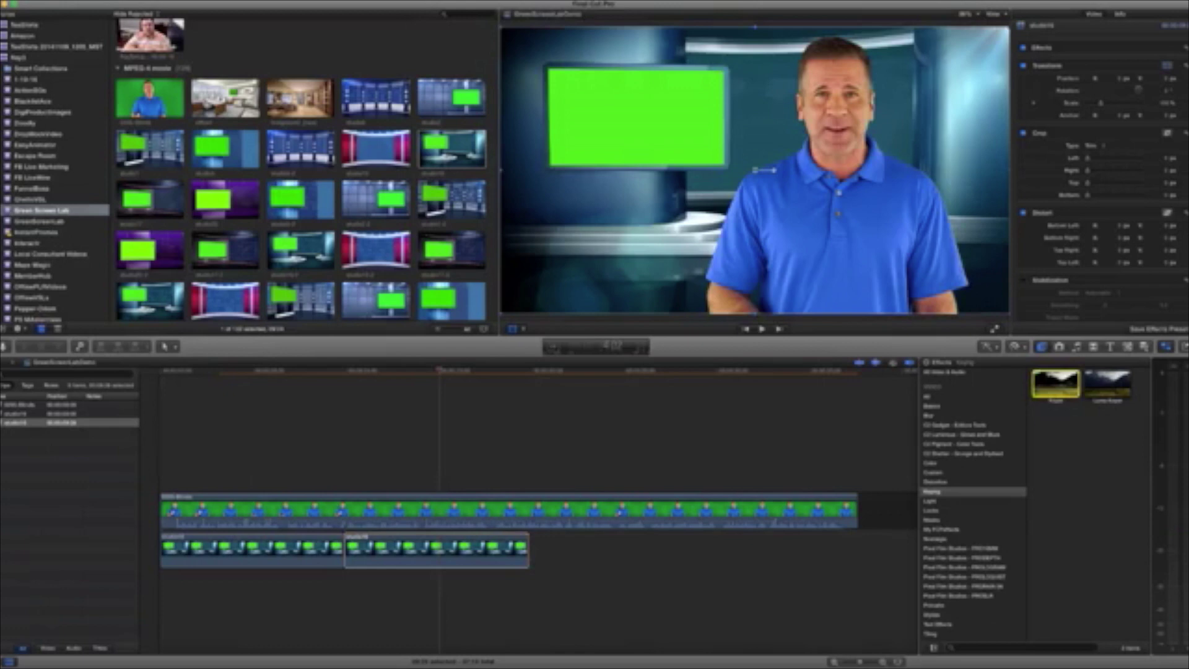
drag(1056, 384, 440, 551)
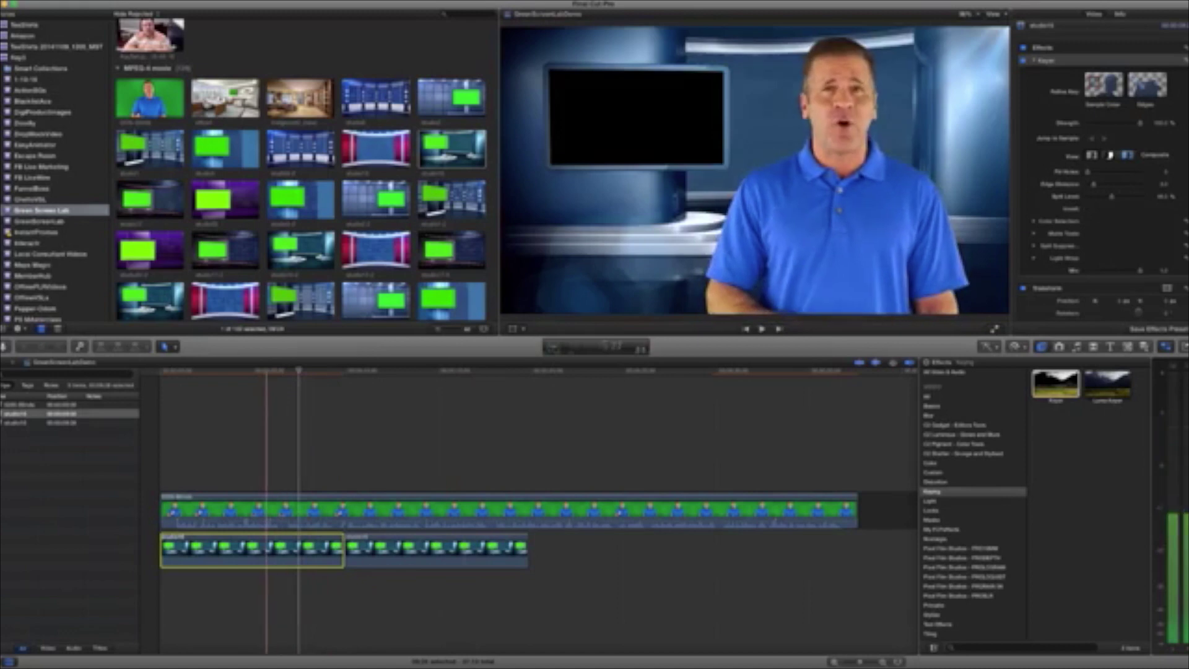
click(266, 372)
click(396, 551)
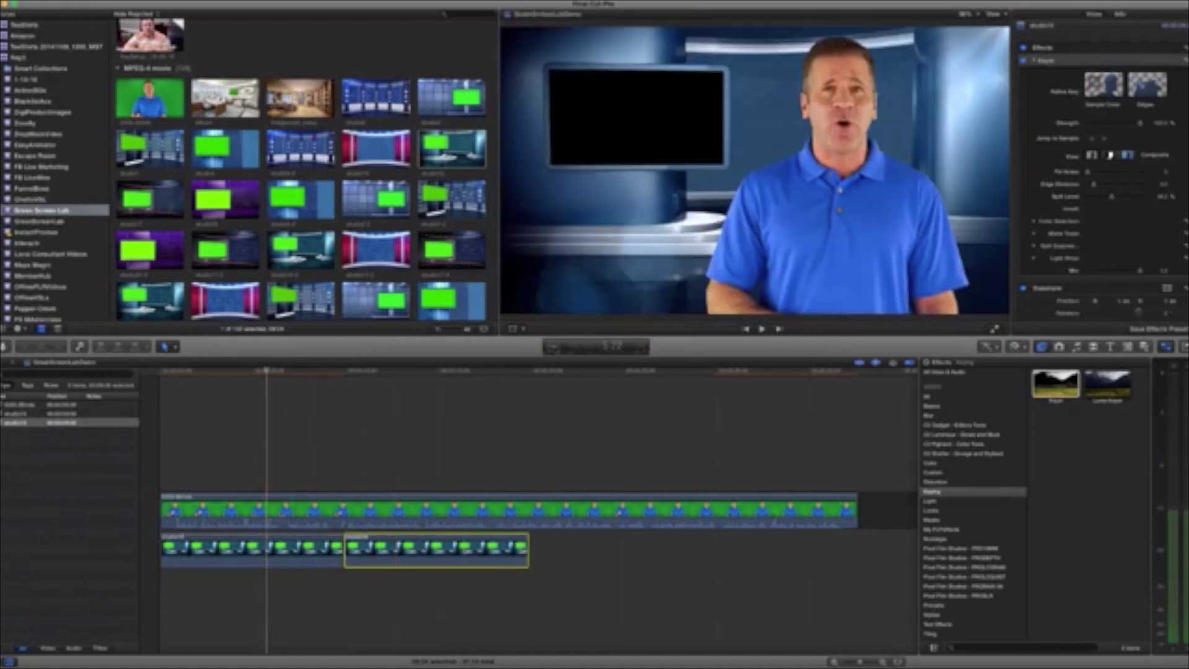
Delete the second studio clip and place the living room sample clip beneath the remaining studio clip at the timeline's start
key(Delete)
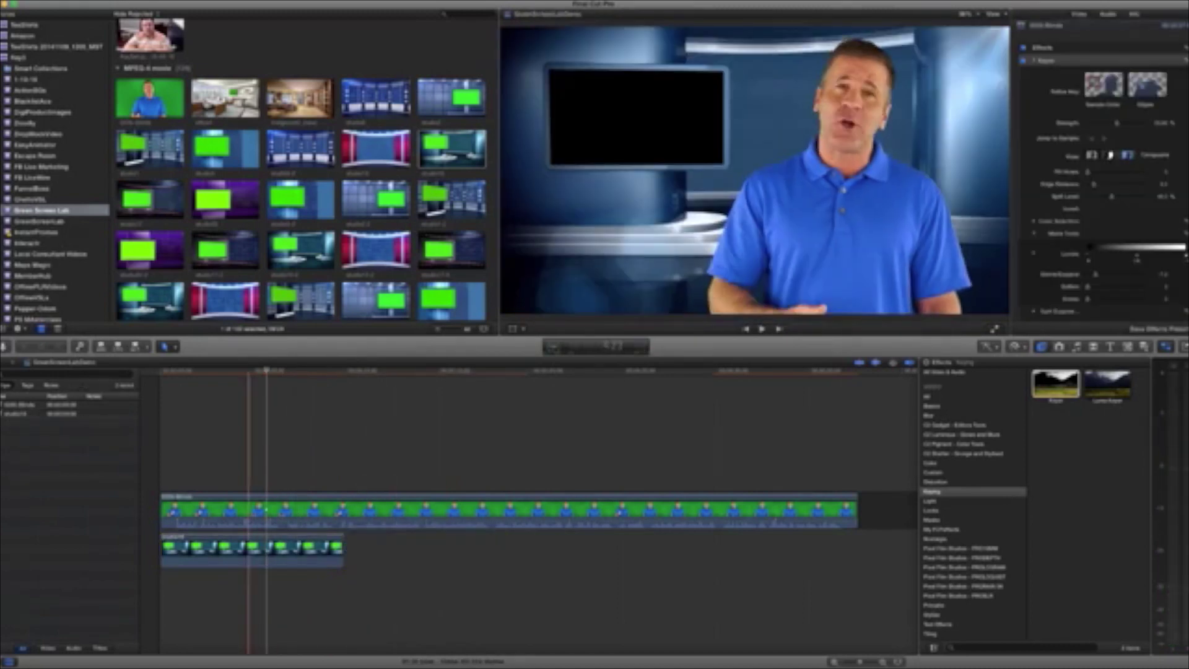
click(248, 371)
click(305, 100)
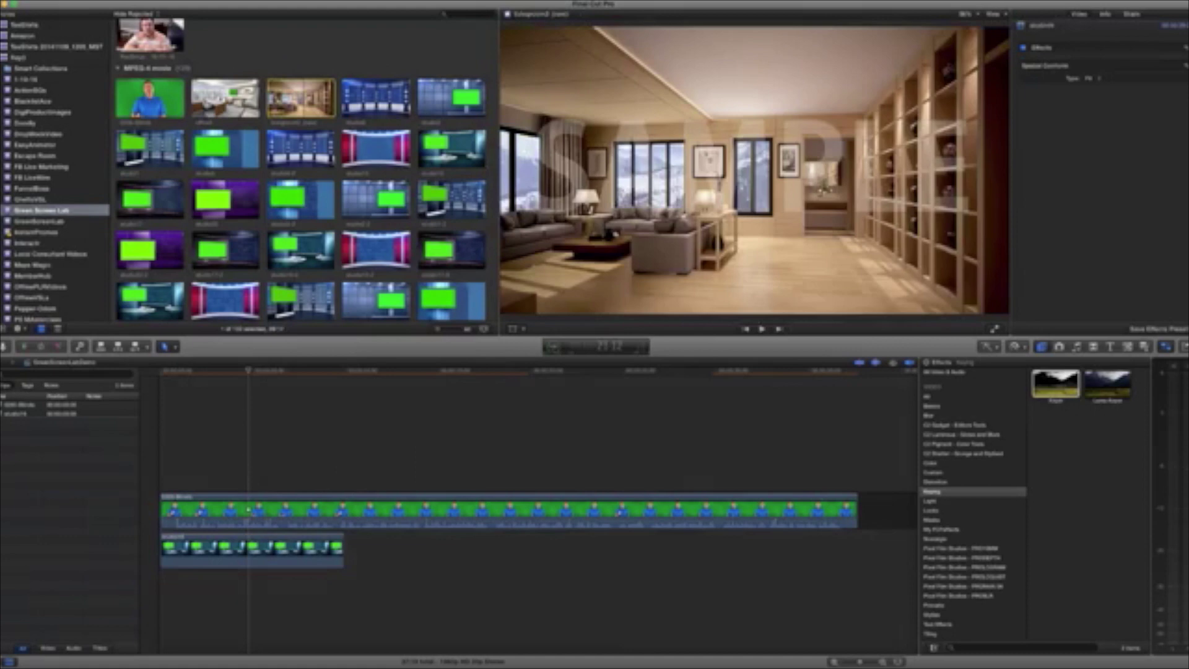
scroll(303, 155, up, 1)
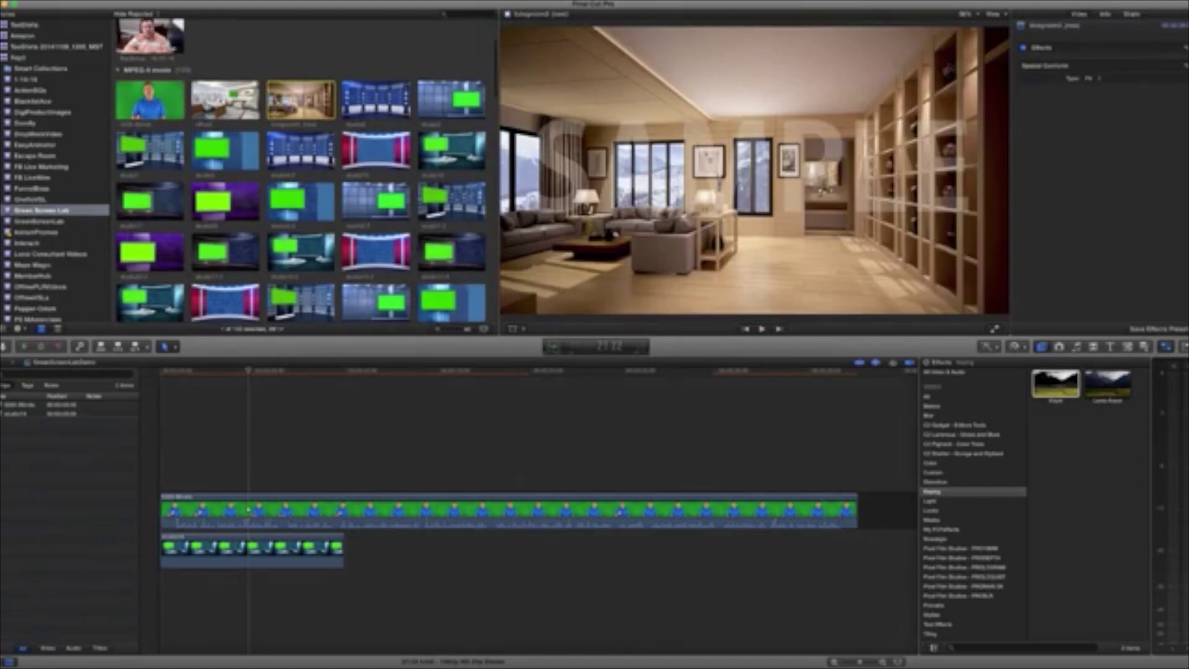
drag(302, 100, 165, 587)
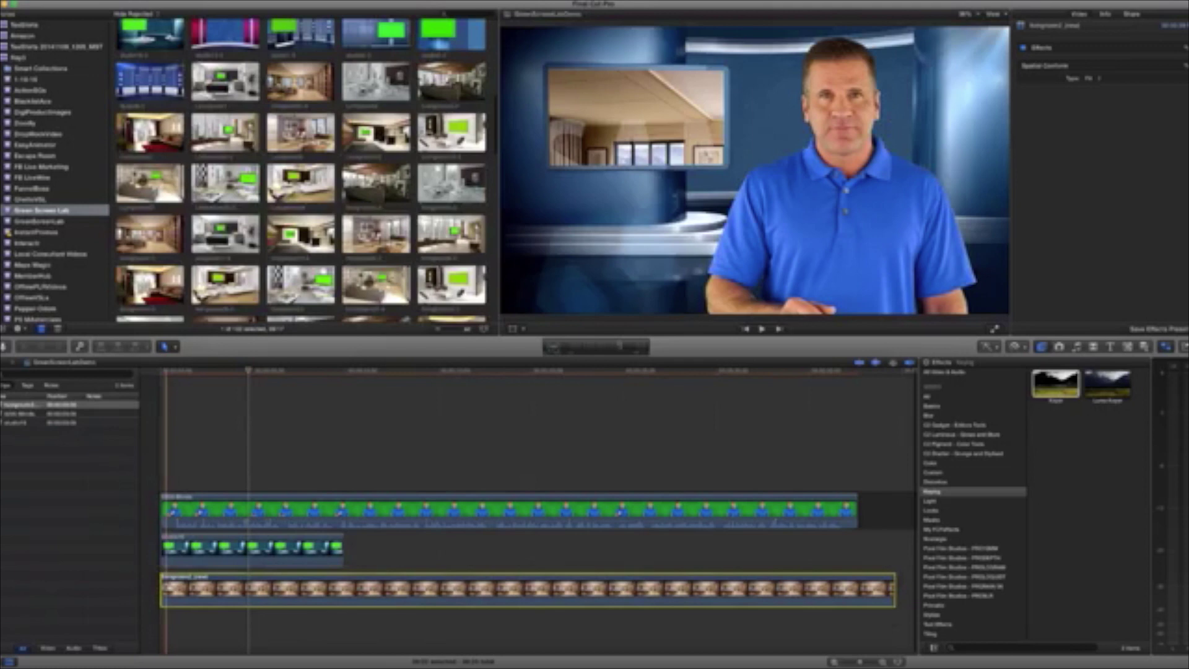
key(space)
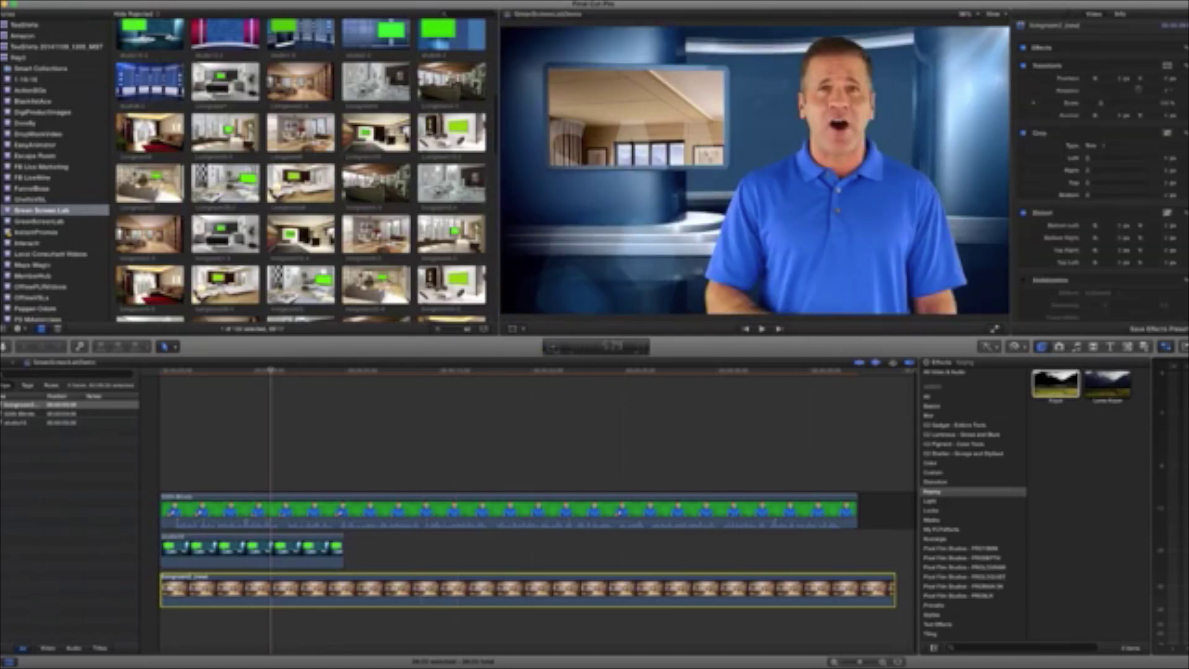
Transform the bottom living room clip, shrinking it and moving it to fill the studio's keyed-out wall screen
click(512, 329)
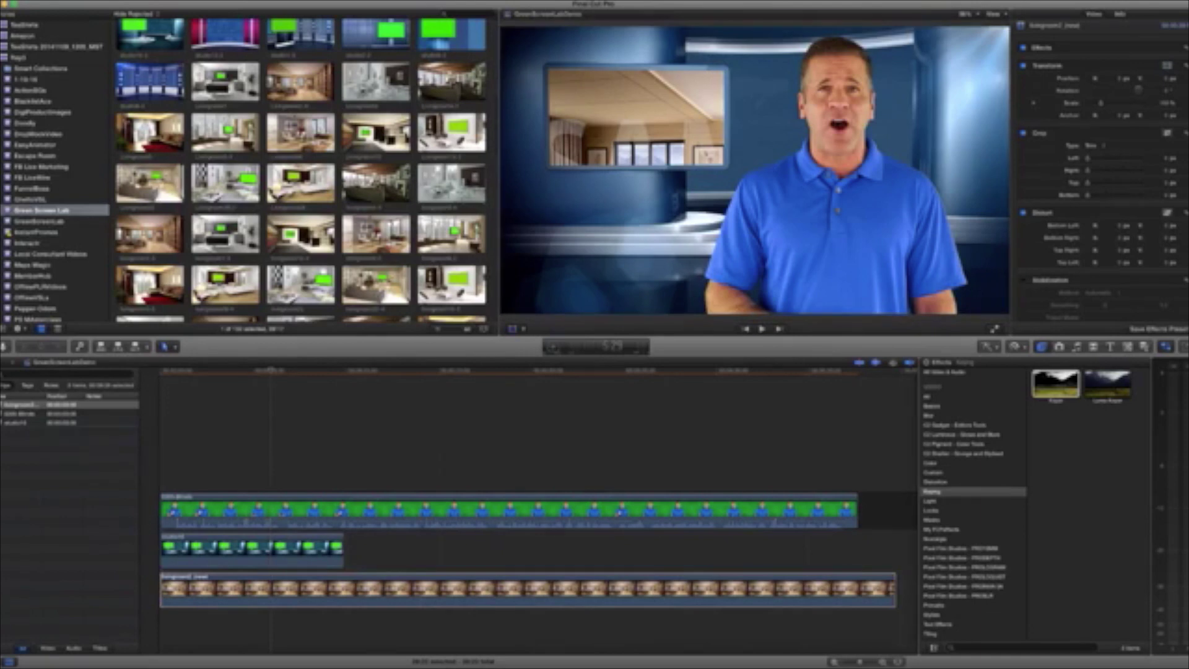
key(shift+t)
drag(502, 313, 662, 222)
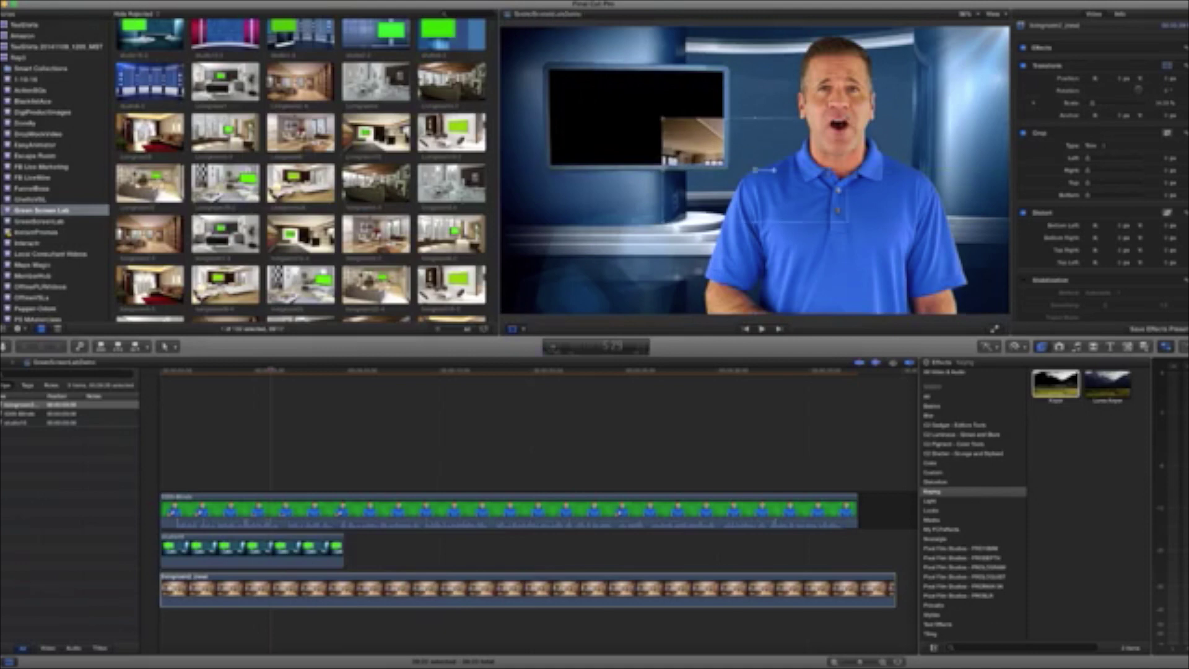
drag(755, 169, 590, 96)
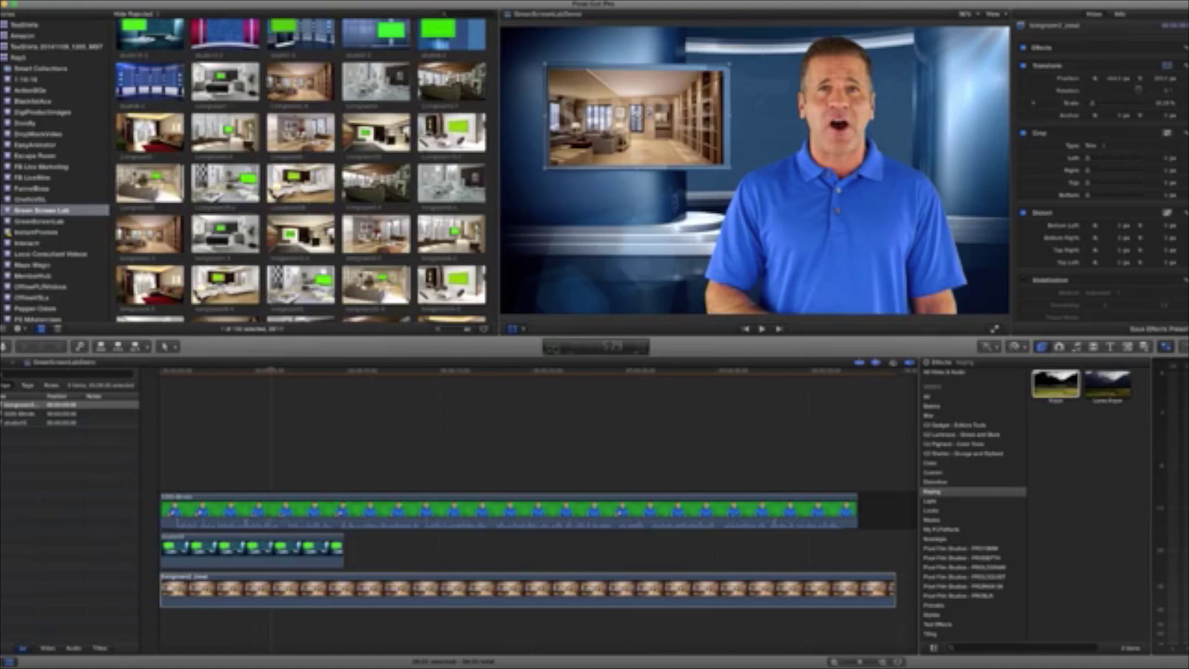
click(254, 452)
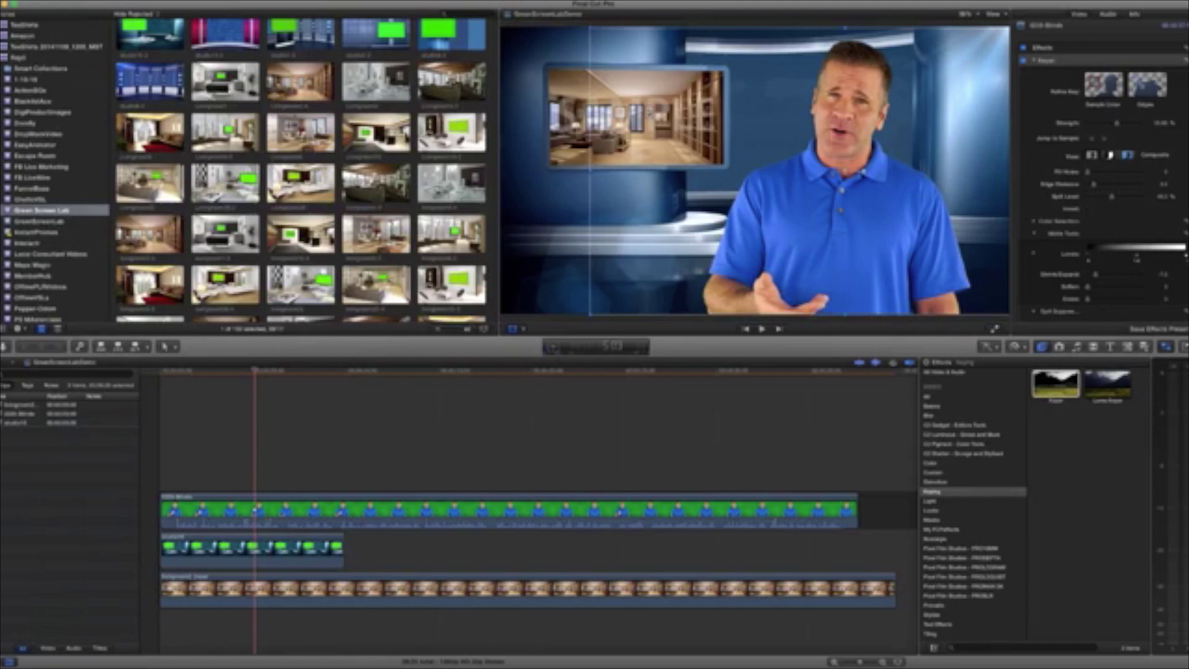
click(513, 329)
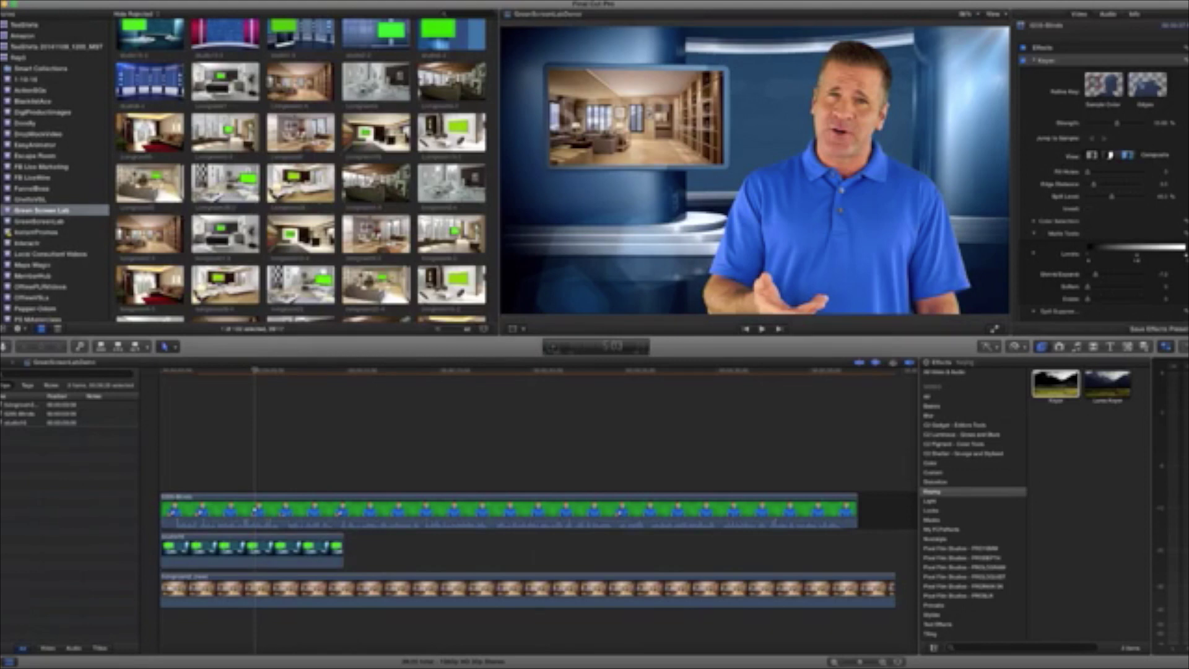
Add the white living room clip with the green wall screen at the timeline's start, between the presenter and studio clips
key(space)
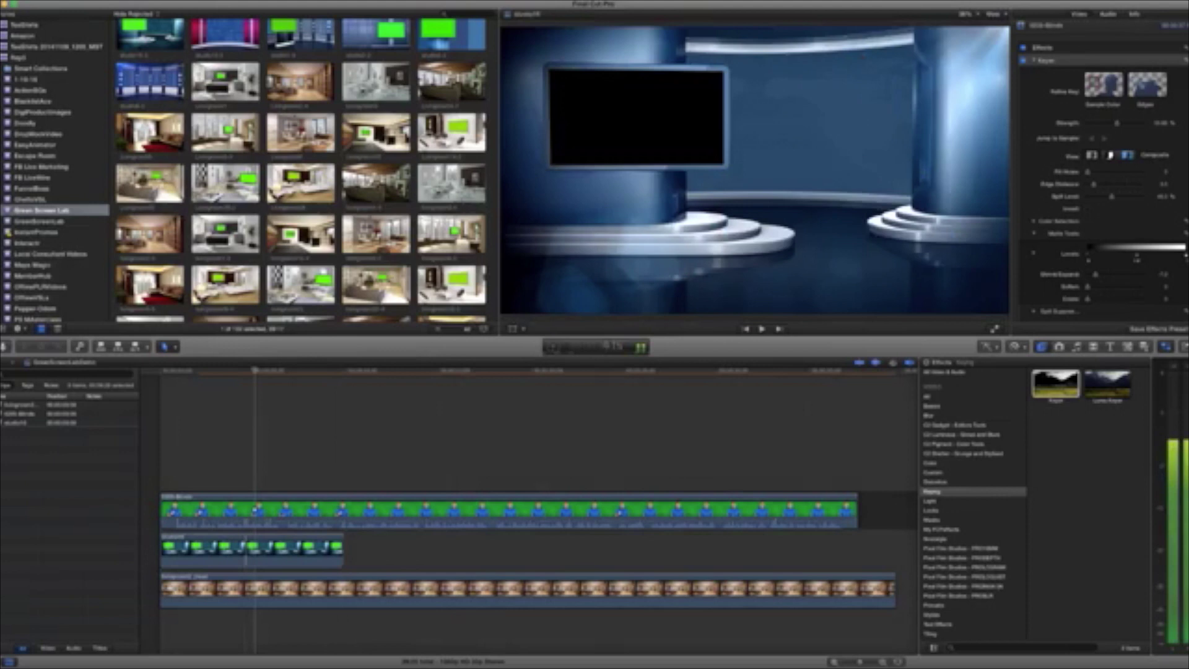
key(space)
click(250, 550)
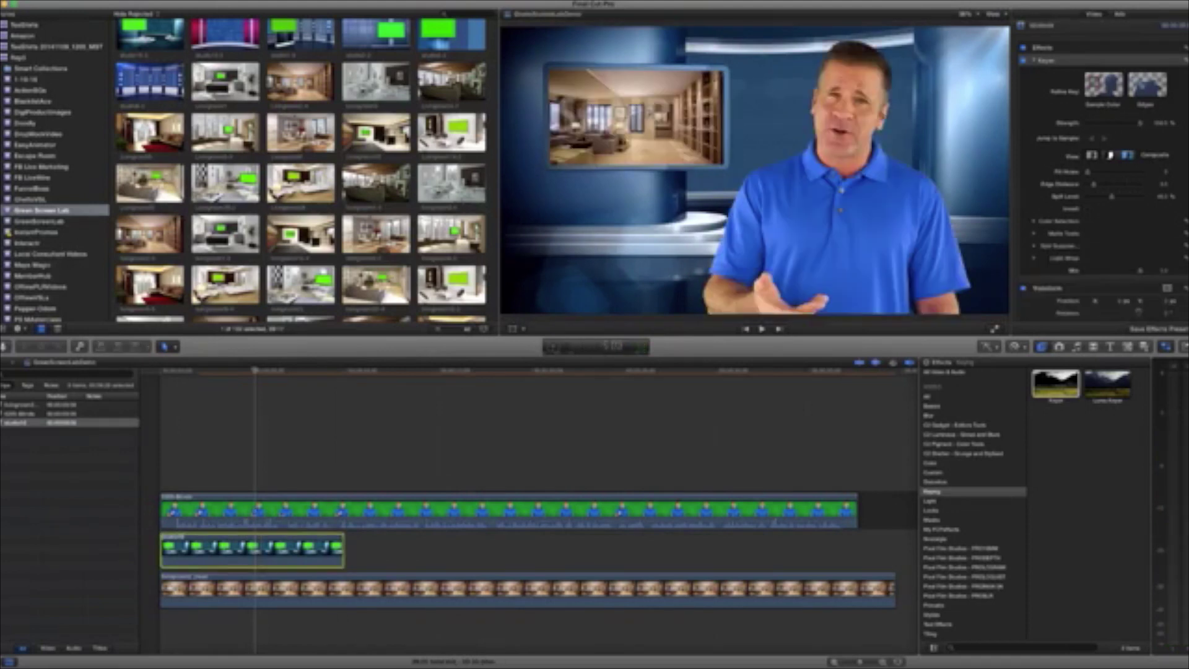
click(449, 133)
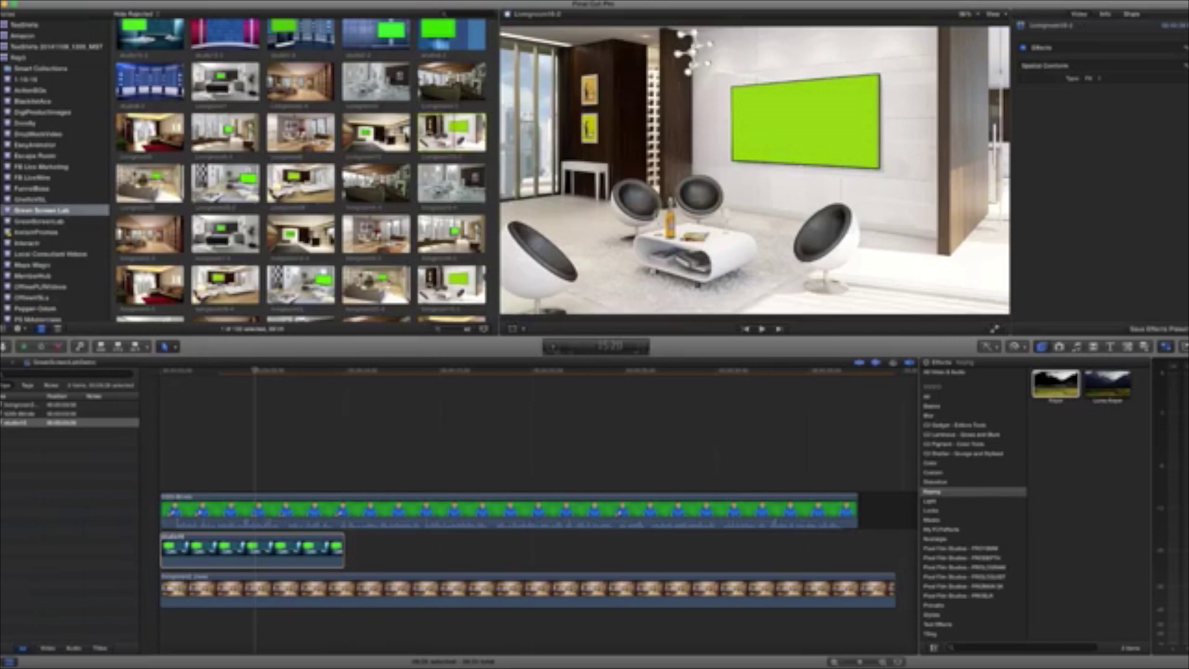
drag(453, 132, 161, 546)
Disable the studio clip beneath the new living room background
click(215, 588)
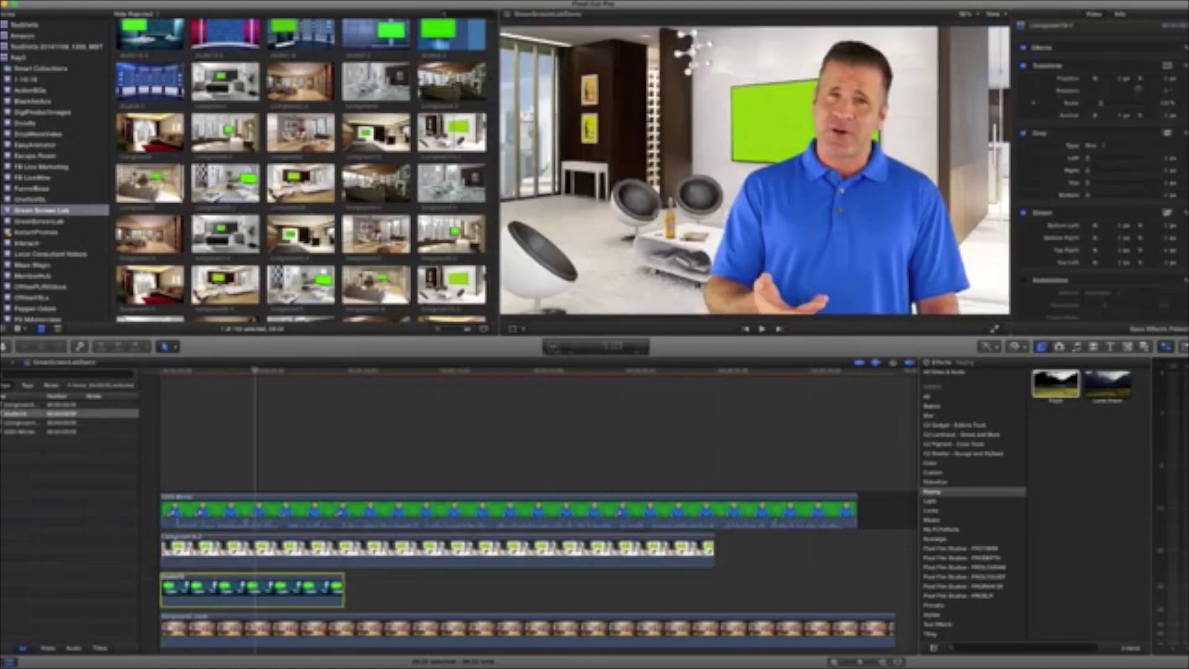
key(v)
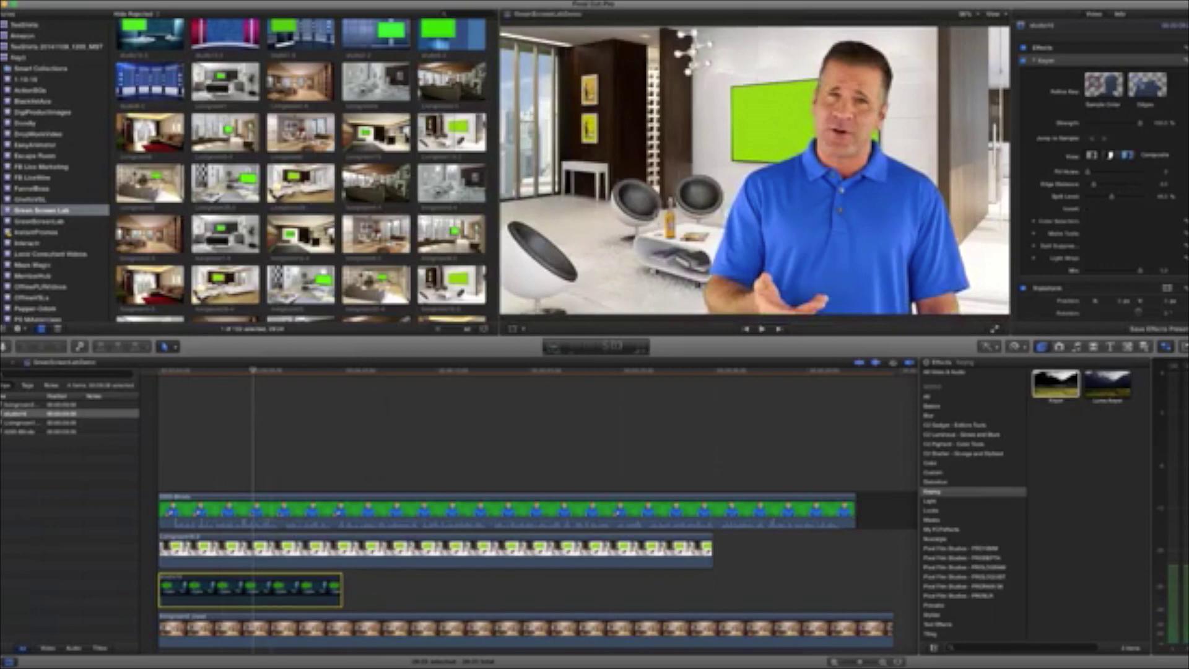
key(v)
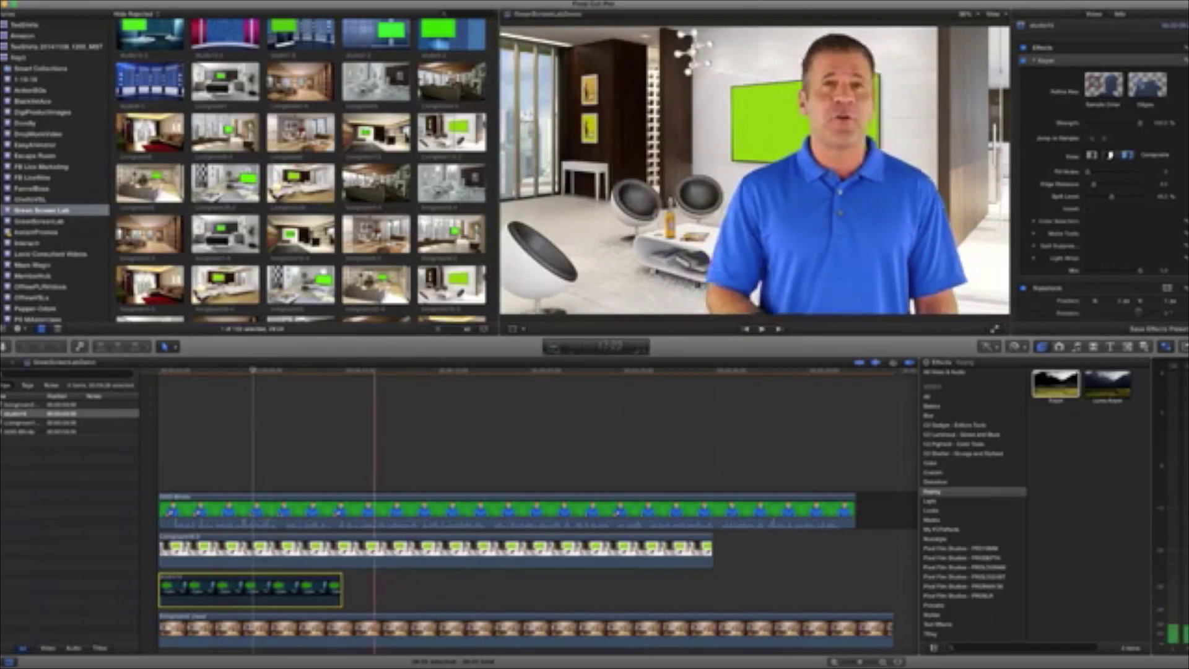
Transform the presenter clip to shift him to the left side of the picture, clear of the green wall screen
click(371, 512)
click(513, 329)
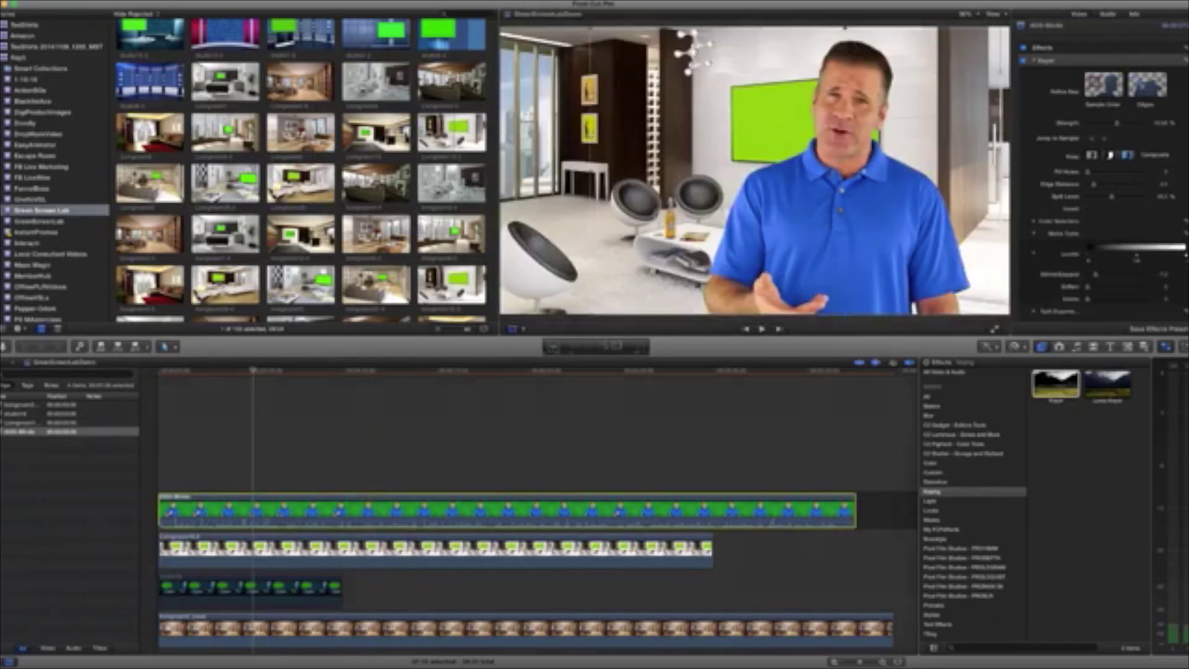
drag(844, 171, 613, 176)
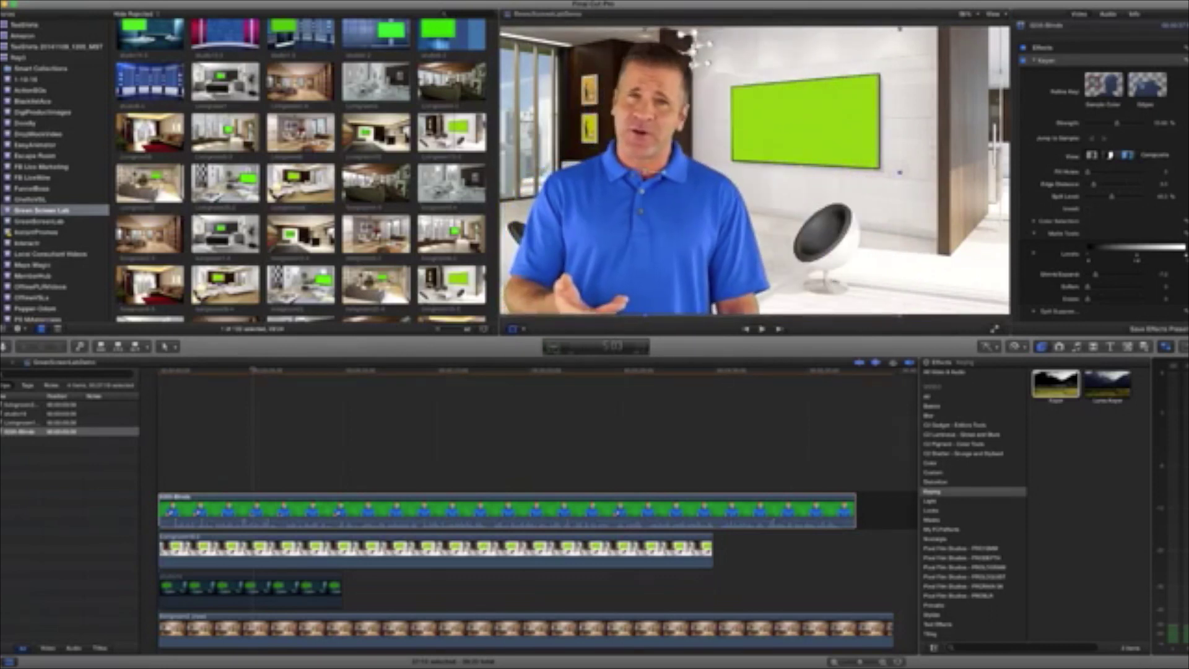
Move the shrunken bottom living room picture horizontally so it sits behind the green wall screen
click(527, 629)
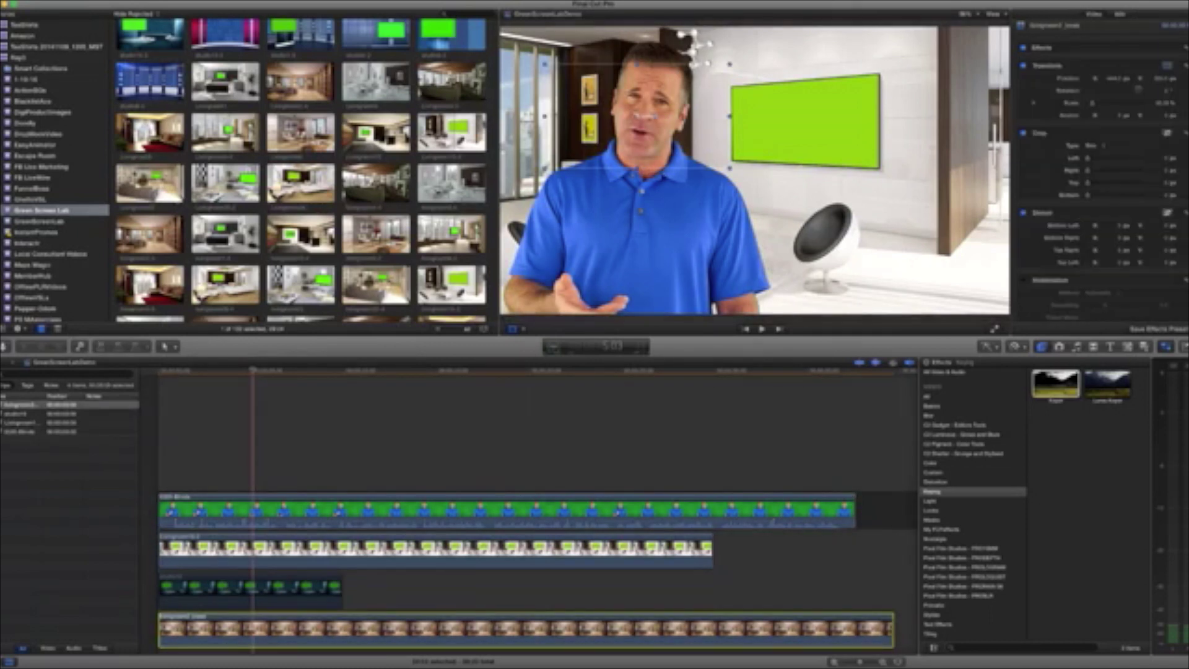
drag(637, 117, 785, 118)
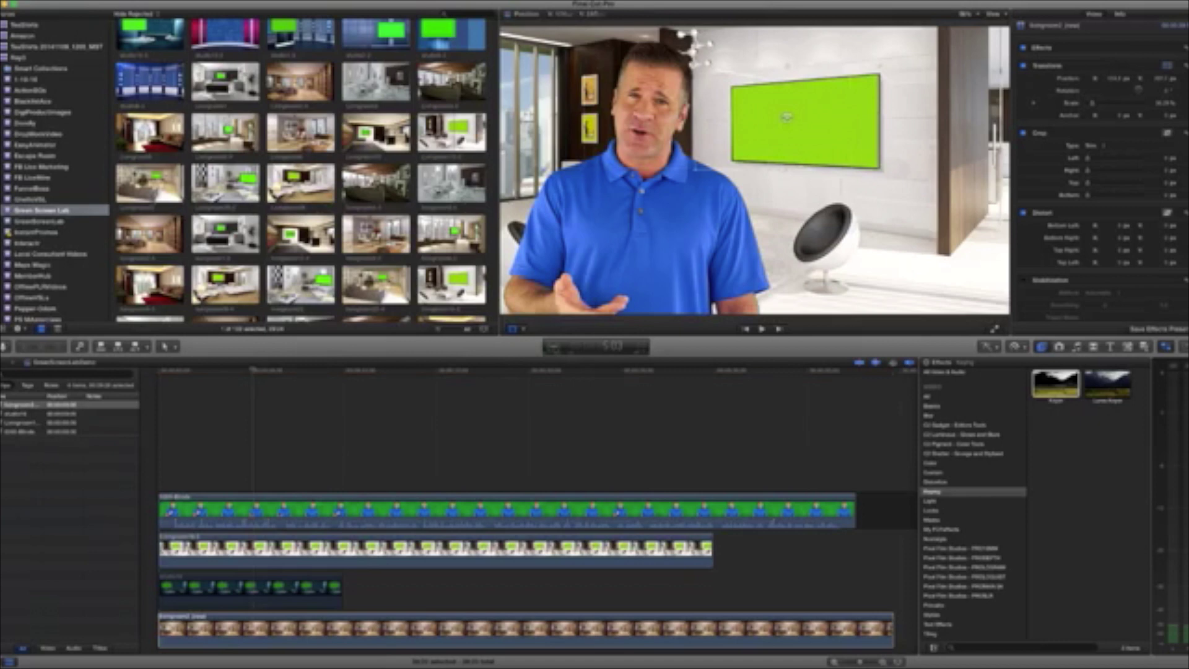
click(790, 117)
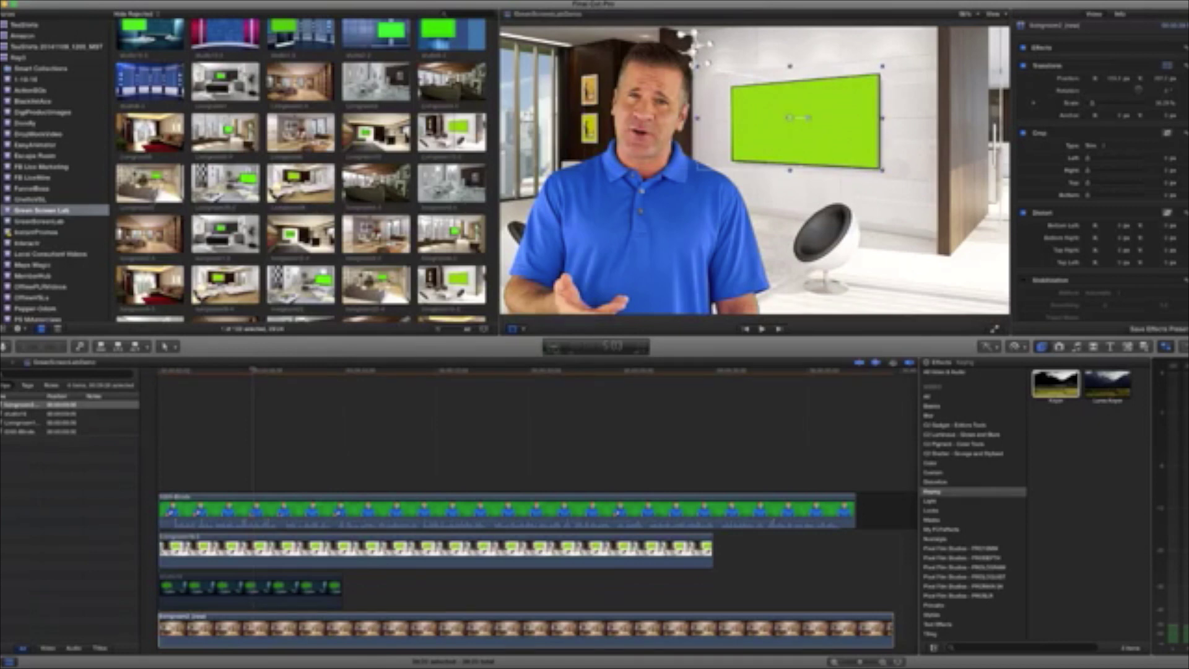
Apply the Keyer effect to the white living room clip to cut out its green wall screen
click(254, 550)
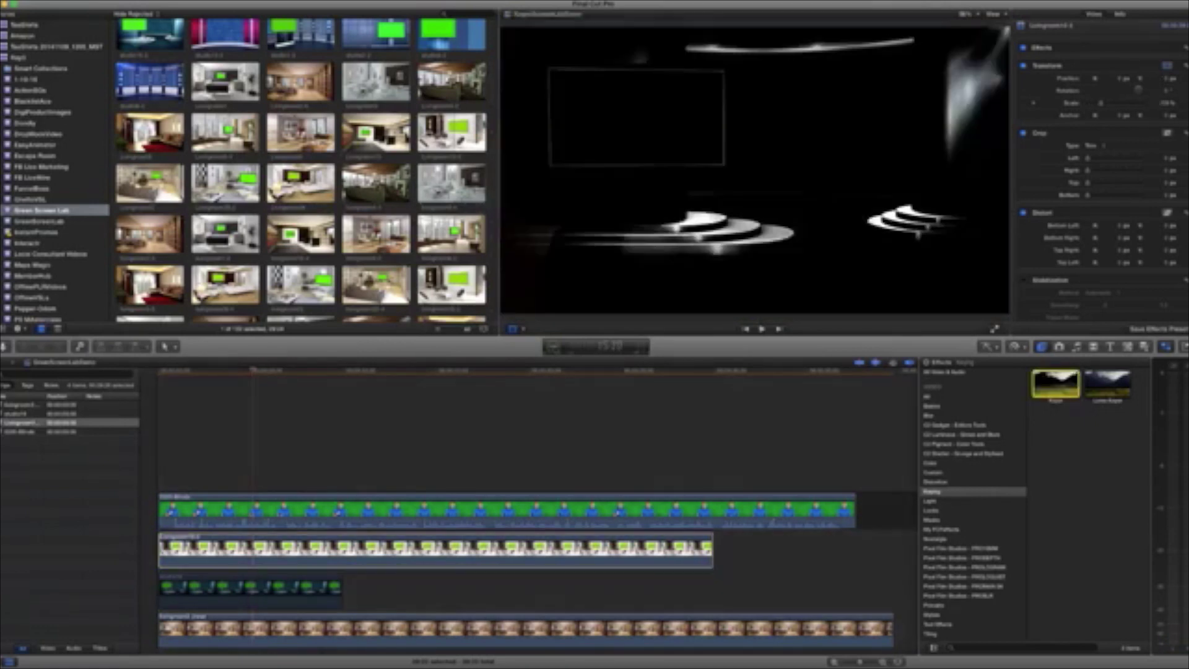
drag(1056, 384, 657, 518)
drag(508, 511, 508, 511)
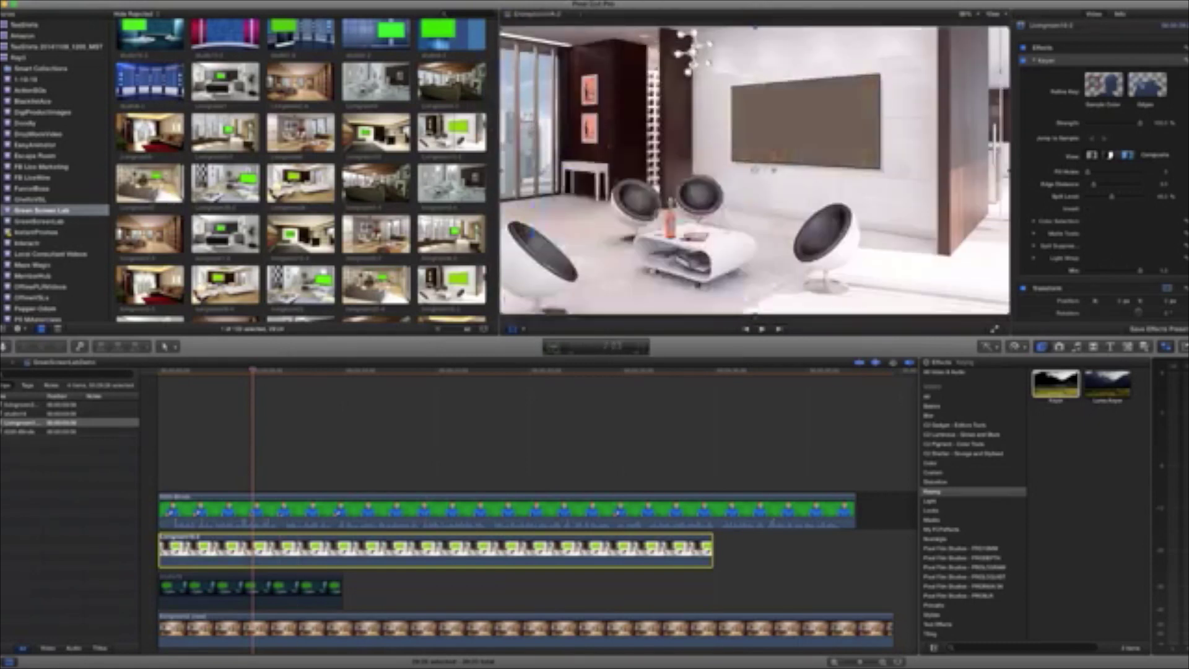
Distort the bottom living room picture by pulling its two left corners inward to match the wall screen's perspective
click(303, 631)
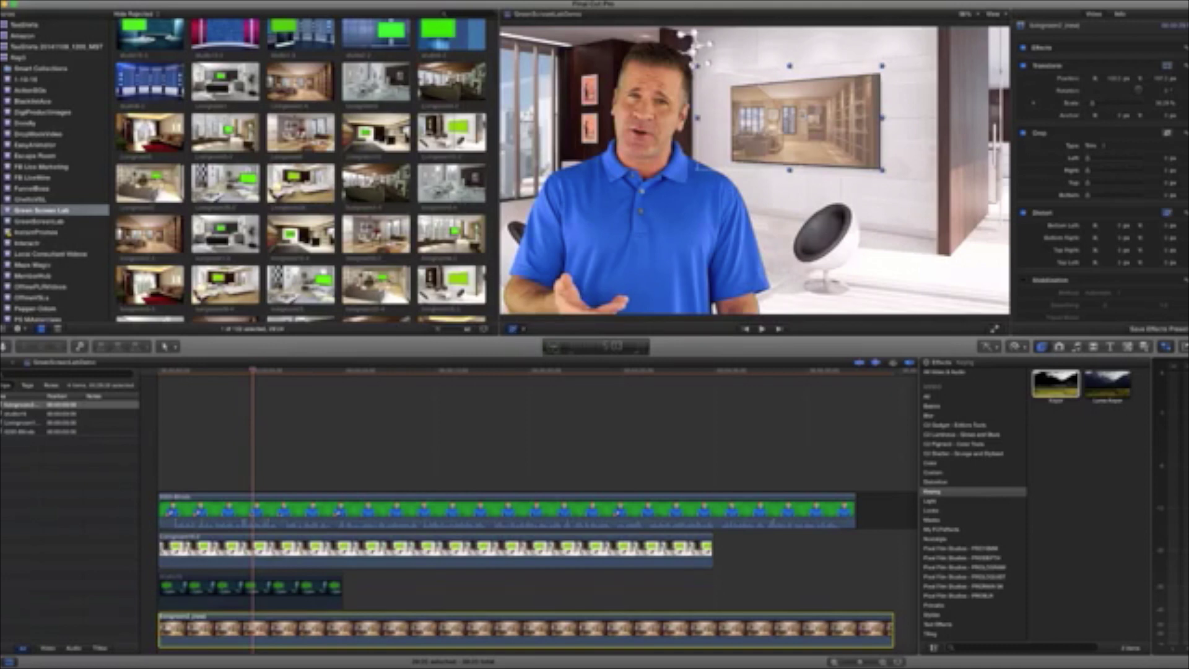
drag(699, 168, 713, 161)
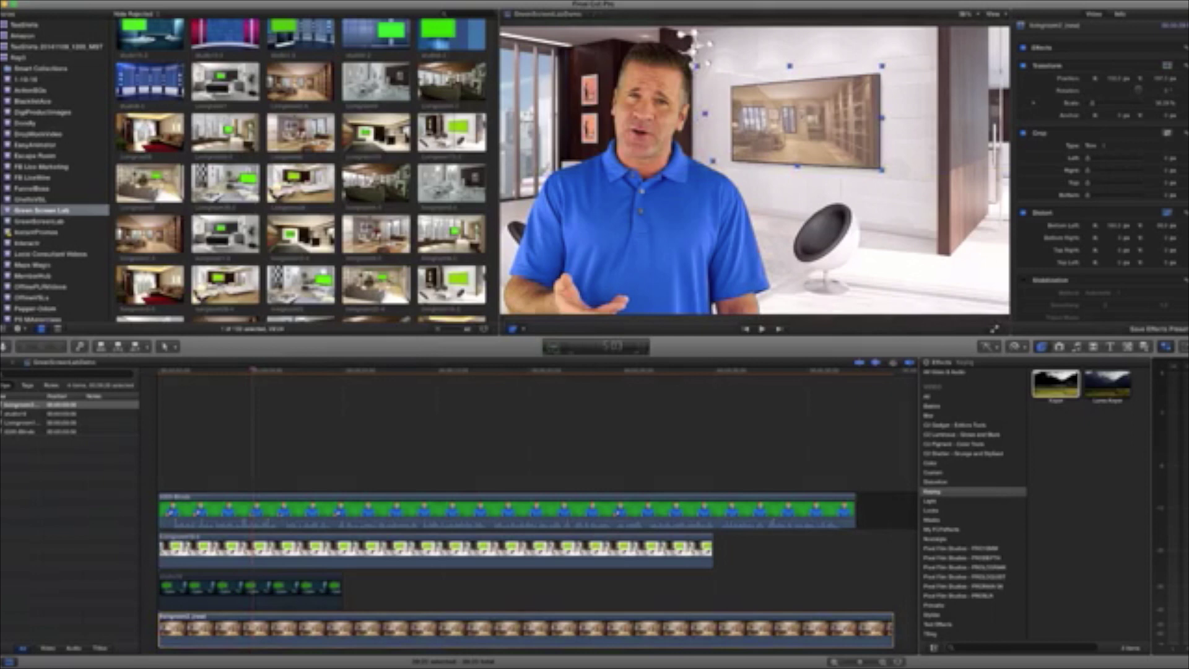
drag(697, 66, 712, 85)
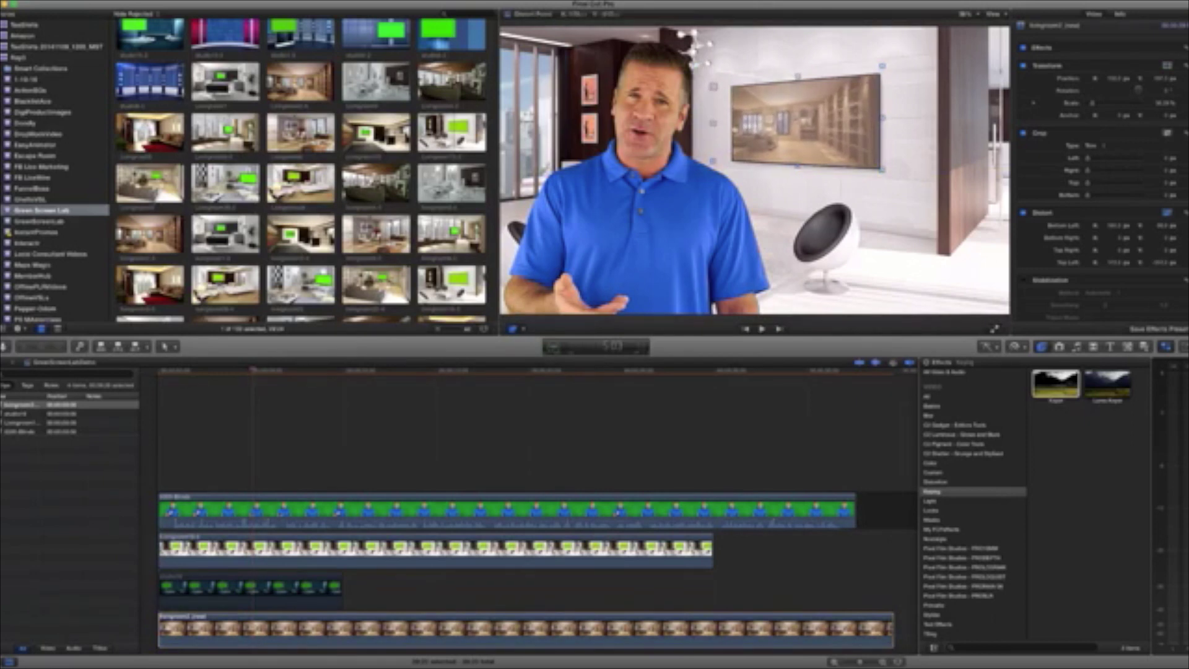
drag(713, 84, 713, 84)
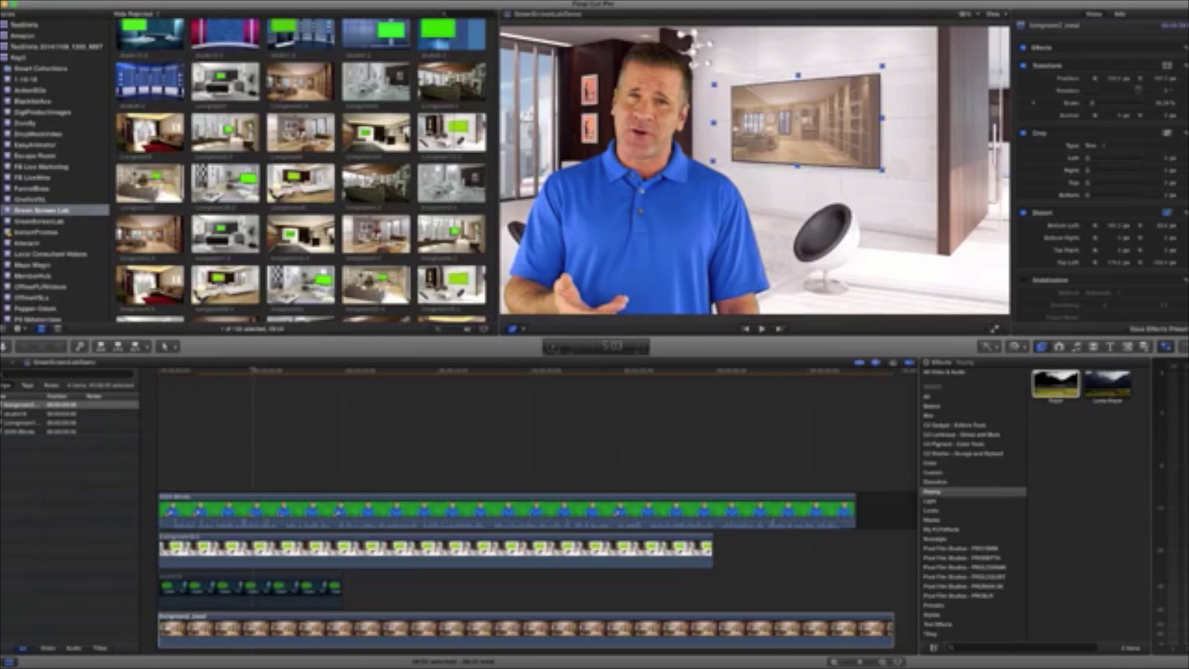
Place the office clip with orange cubicles directly beneath the presenter clip and disable the white living room clip
click(452, 132)
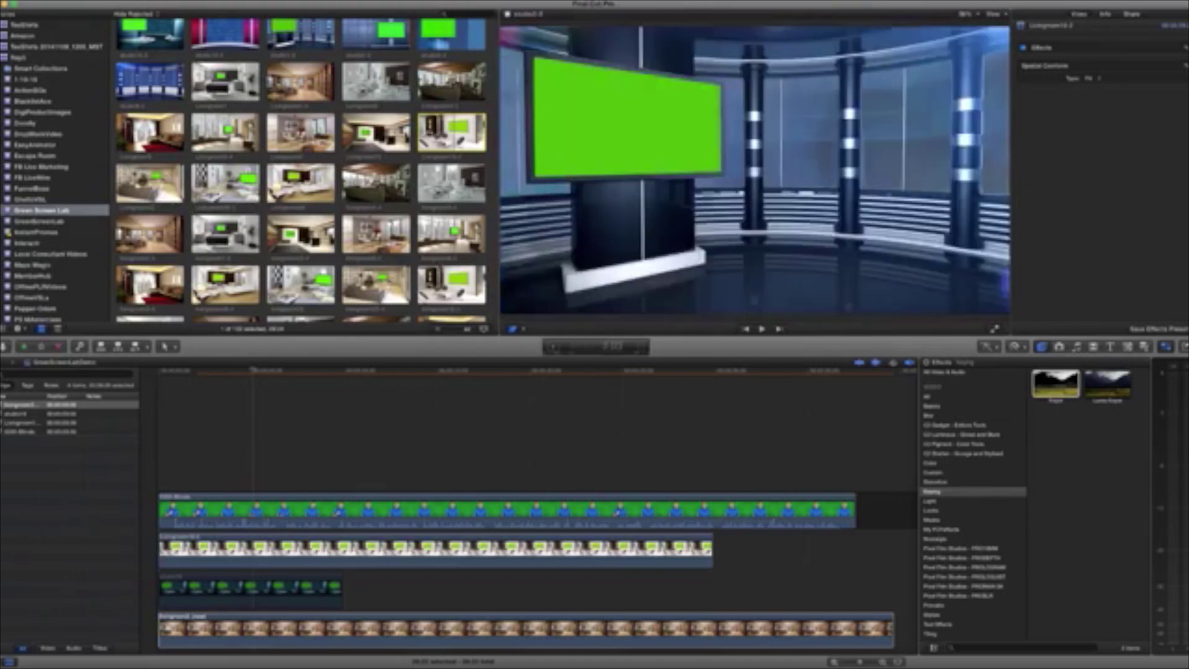
scroll(225, 179, down, 8)
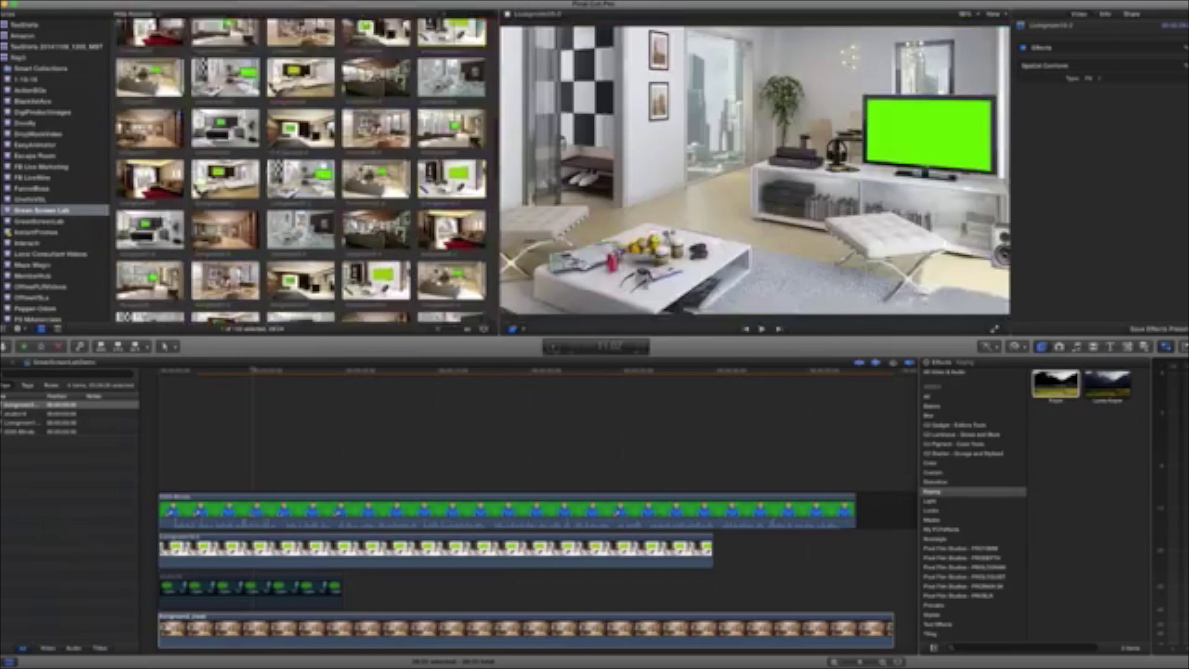
scroll(300, 171, down, 1)
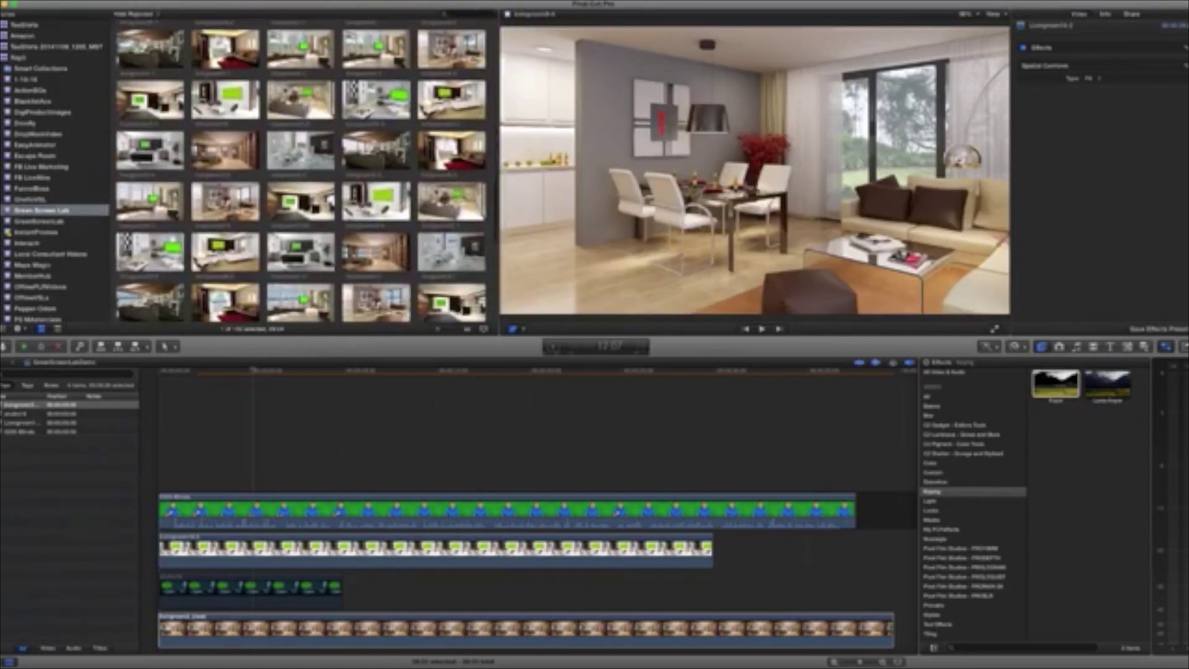
scroll(301, 171, down, 1)
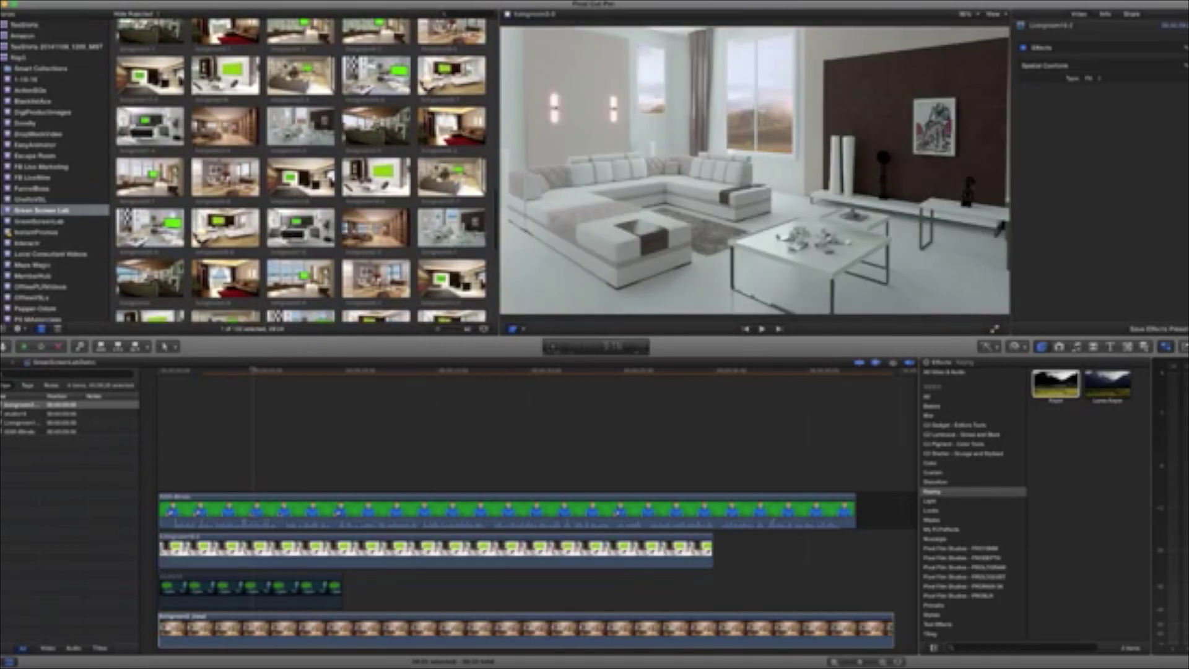
scroll(300, 170, down, 4)
scroll(301, 171, down, 5)
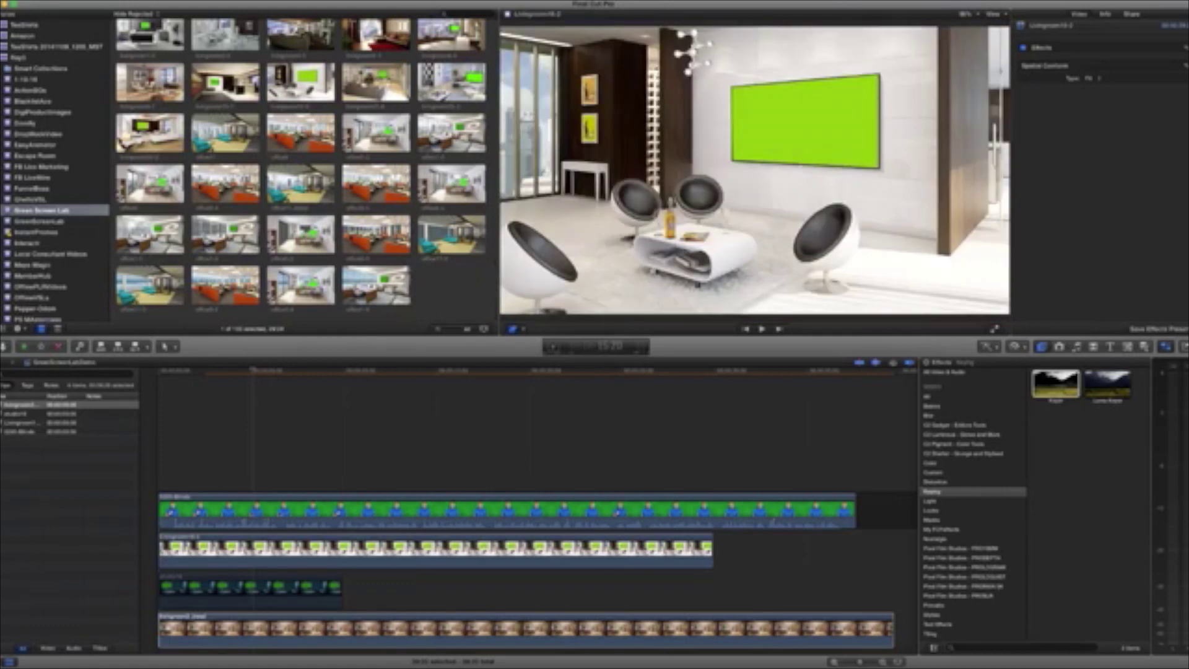
click(374, 237)
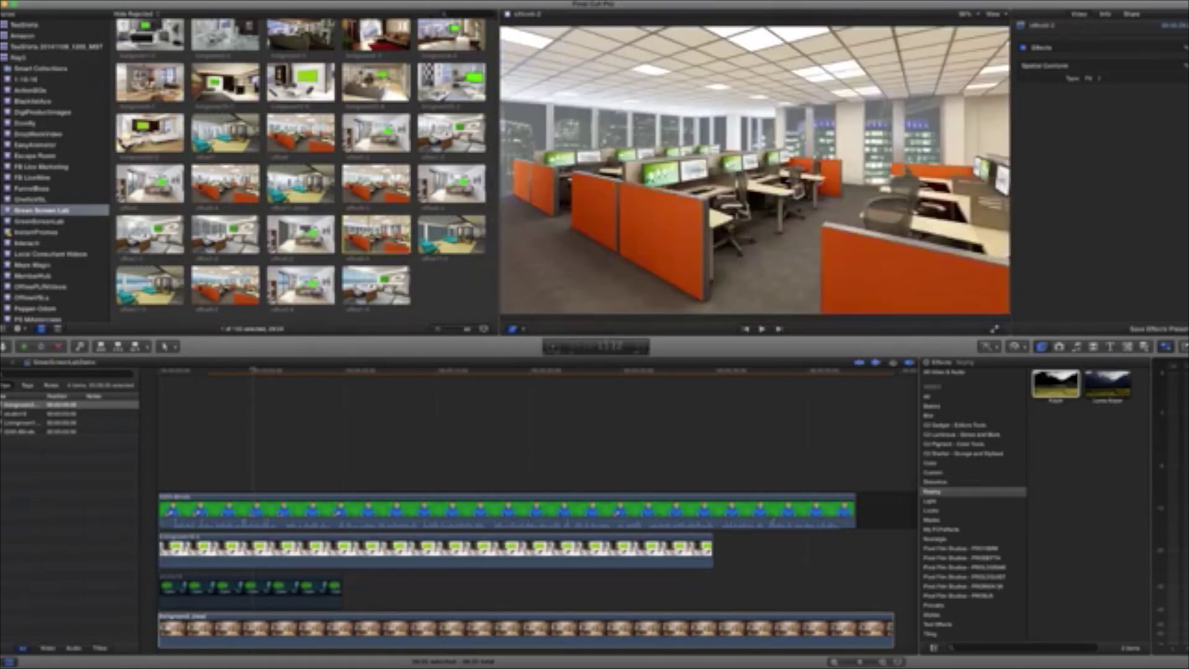
drag(374, 237, 179, 544)
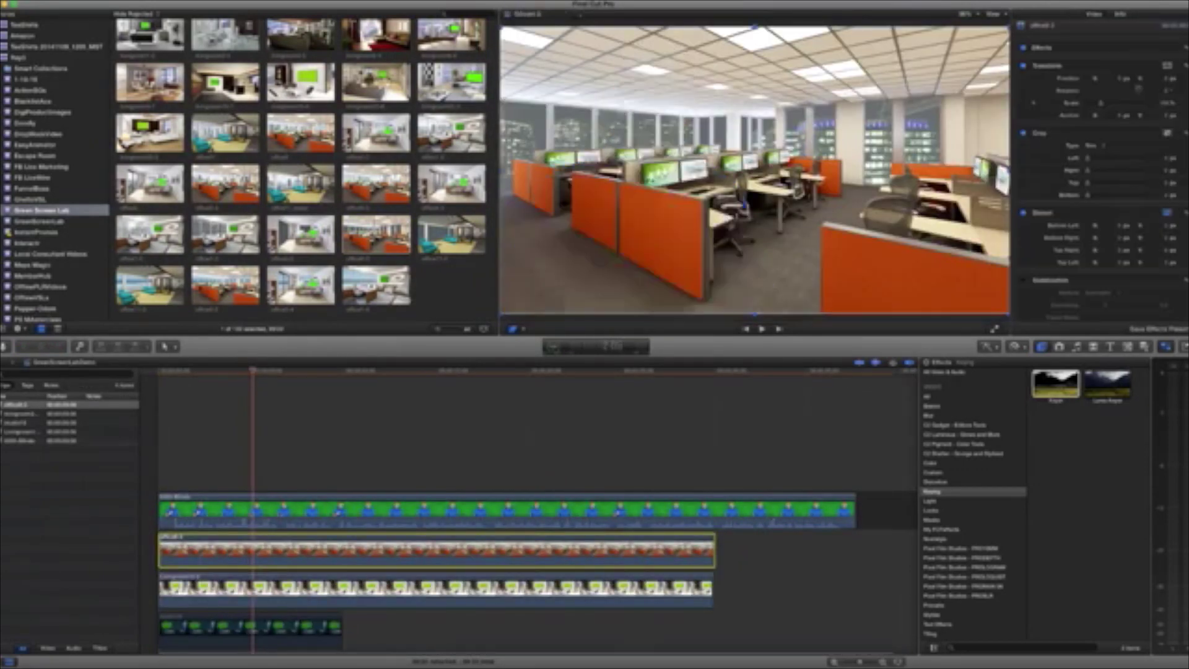
click(192, 590)
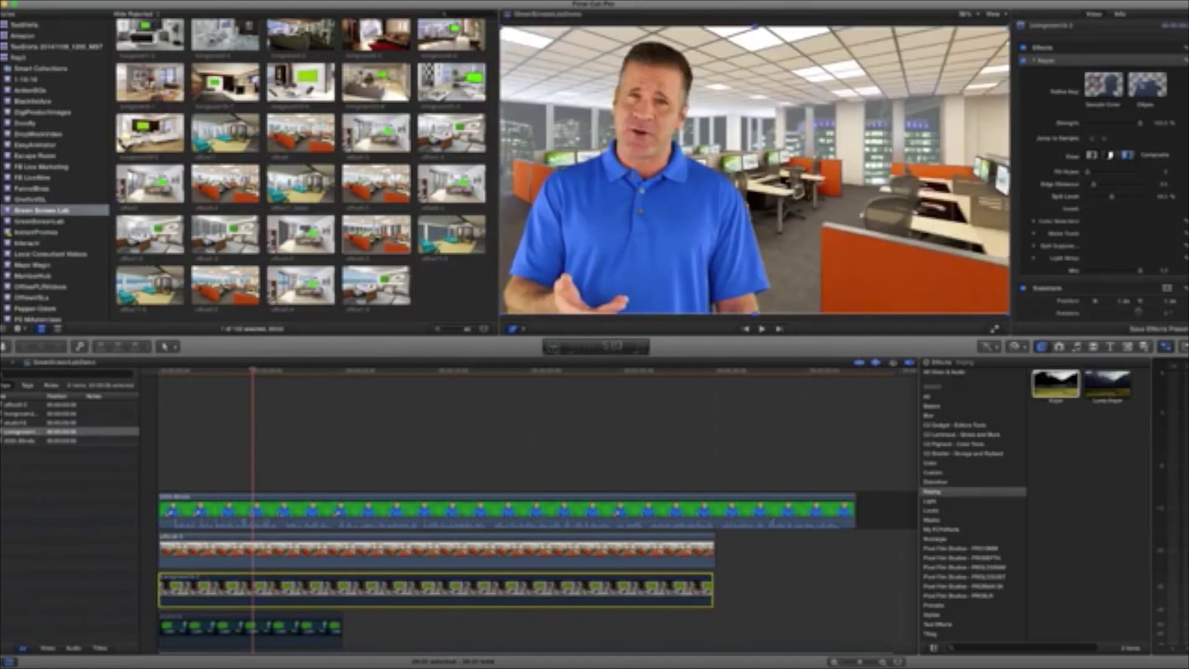
Scale down the presenter clip and reposition it over the orange-cubicle office so his cut-off lower edge stays at the frame's bottom
click(384, 512)
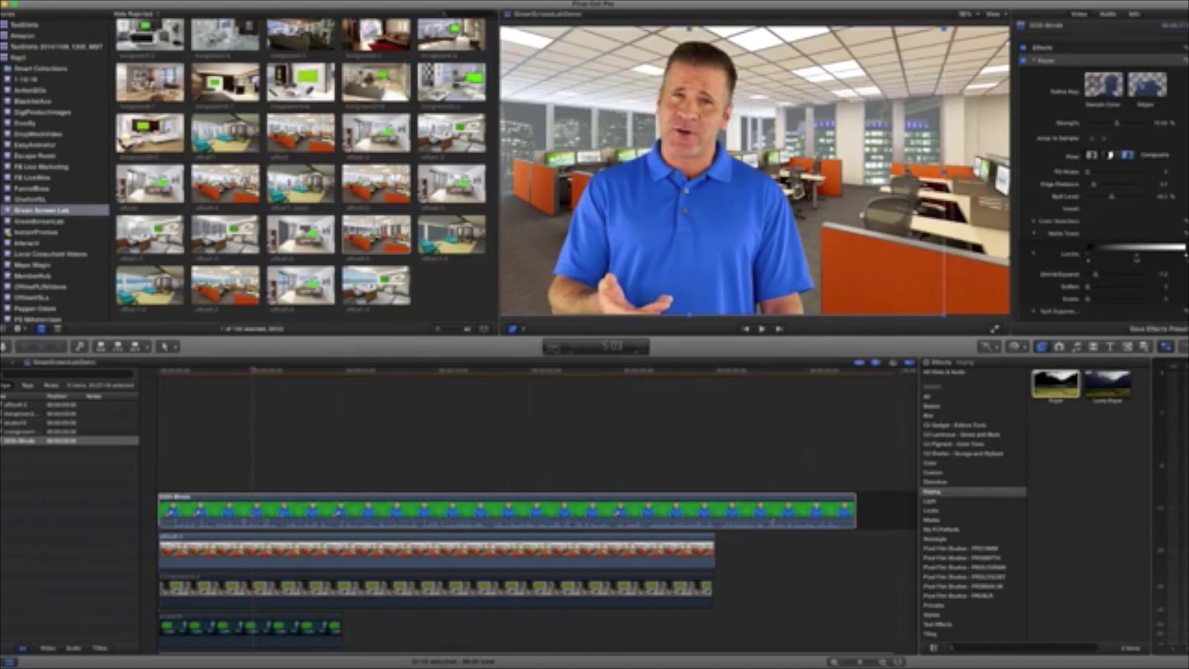
drag(944, 29, 902, 86)
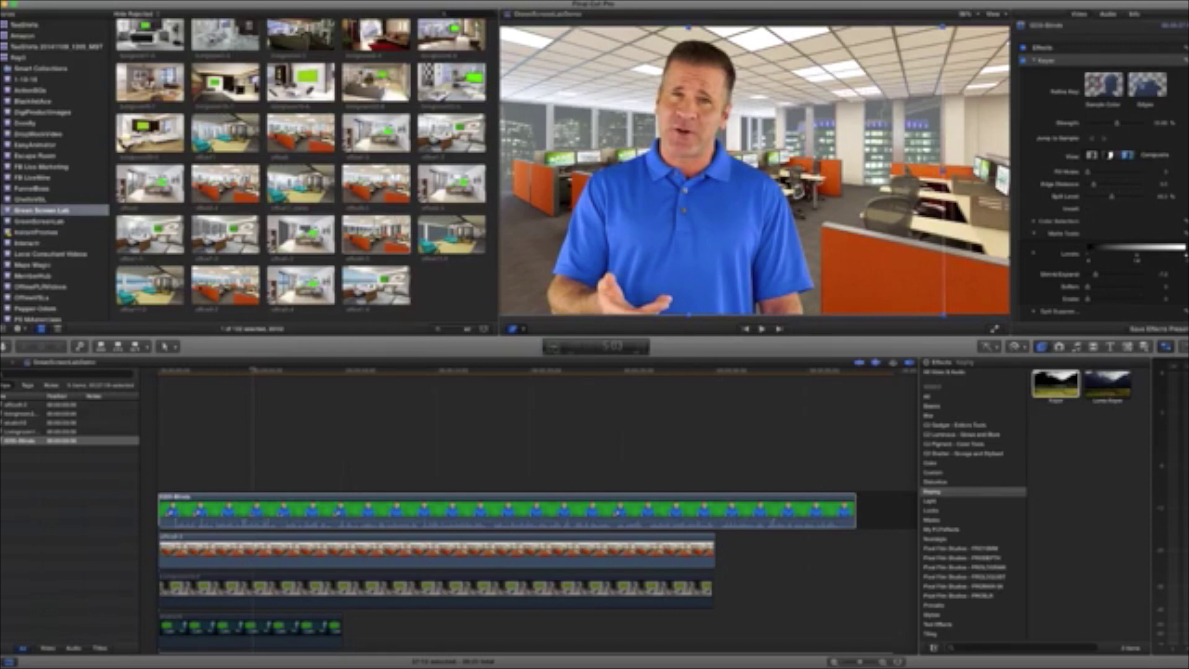
drag(944, 27, 865, 73)
drag(687, 173, 647, 222)
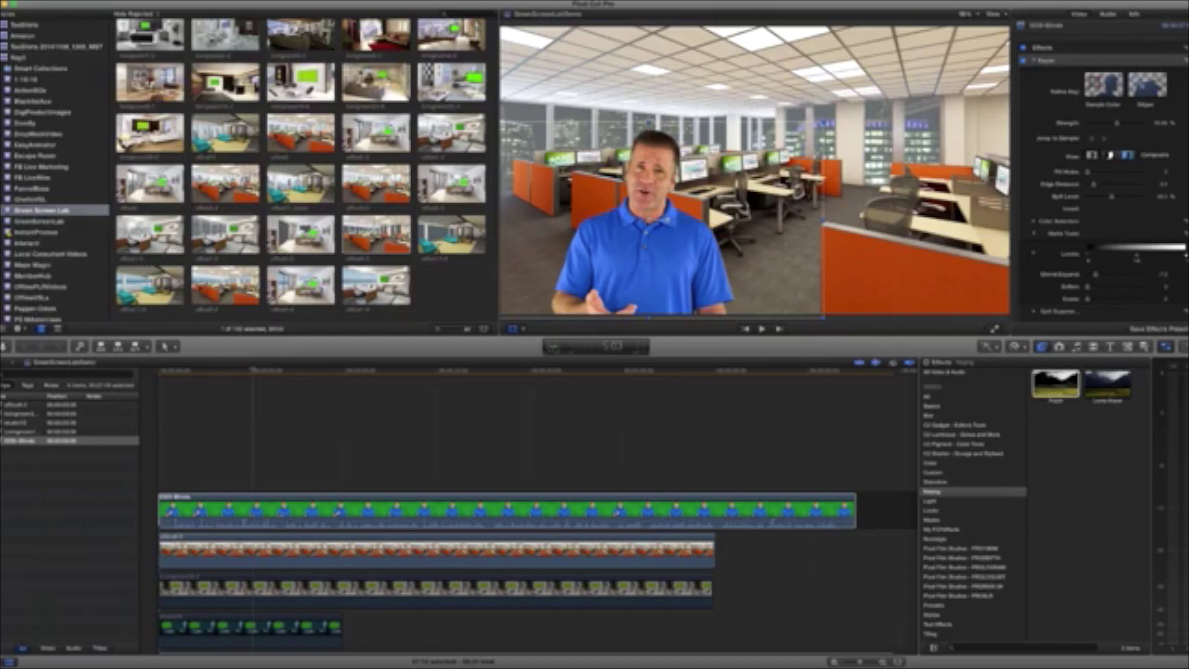
mouse_move(650, 220)
mouse_down()
mouse_move(619, 217)
mouse_move(647, 218)
mouse_up()
drag(821, 316, 868, 342)
drag(647, 217, 652, 187)
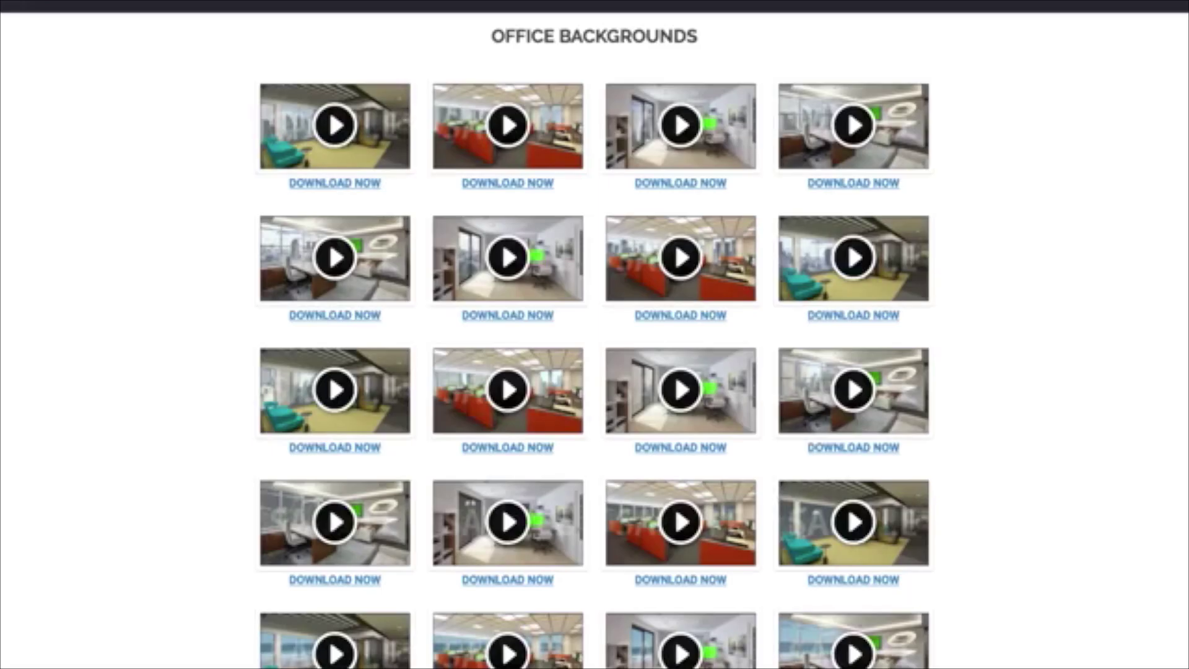
Switch to the Green Screen Lab website and review its office and studio background collections
scroll(595, 340, down, 1)
scroll(595, 341, up, 6)
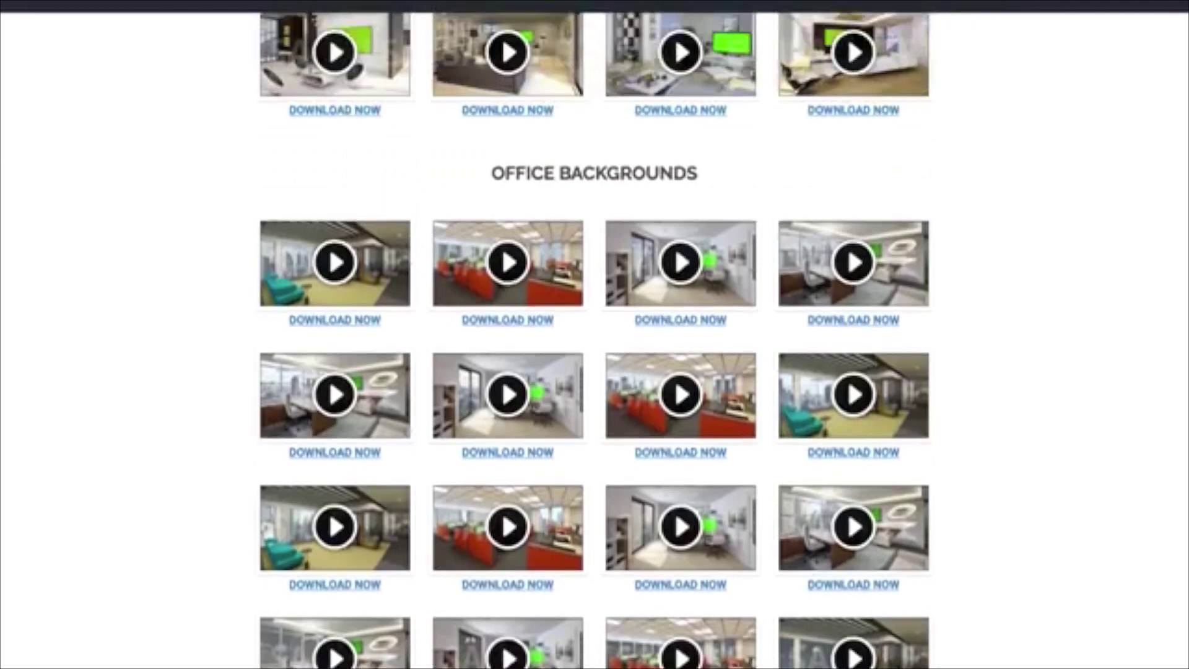
scroll(595, 335, up, 15)
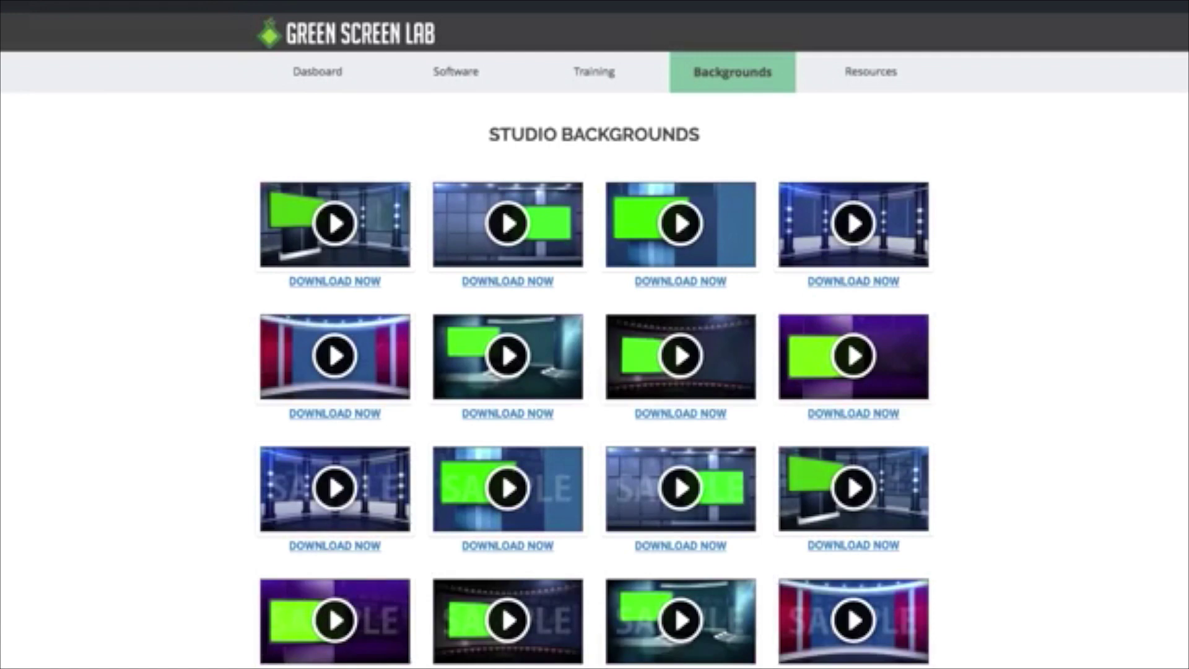
View the members' area dashboard, the DaVinci Resolve software page and the list of training videos
click(317, 72)
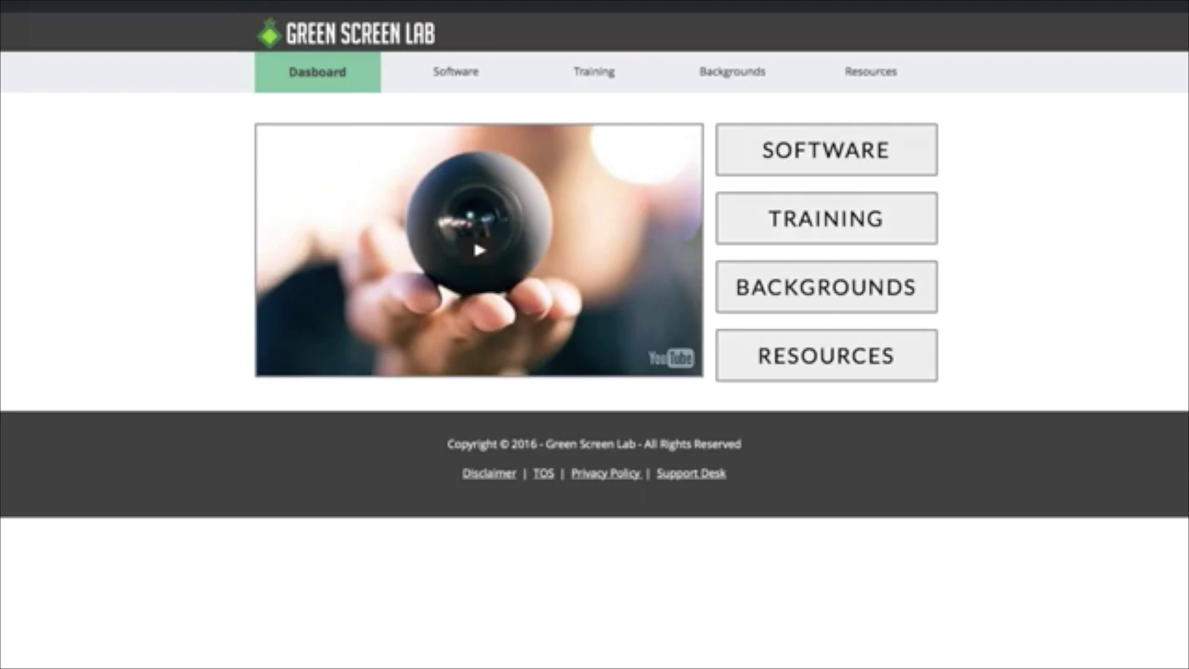
click(456, 71)
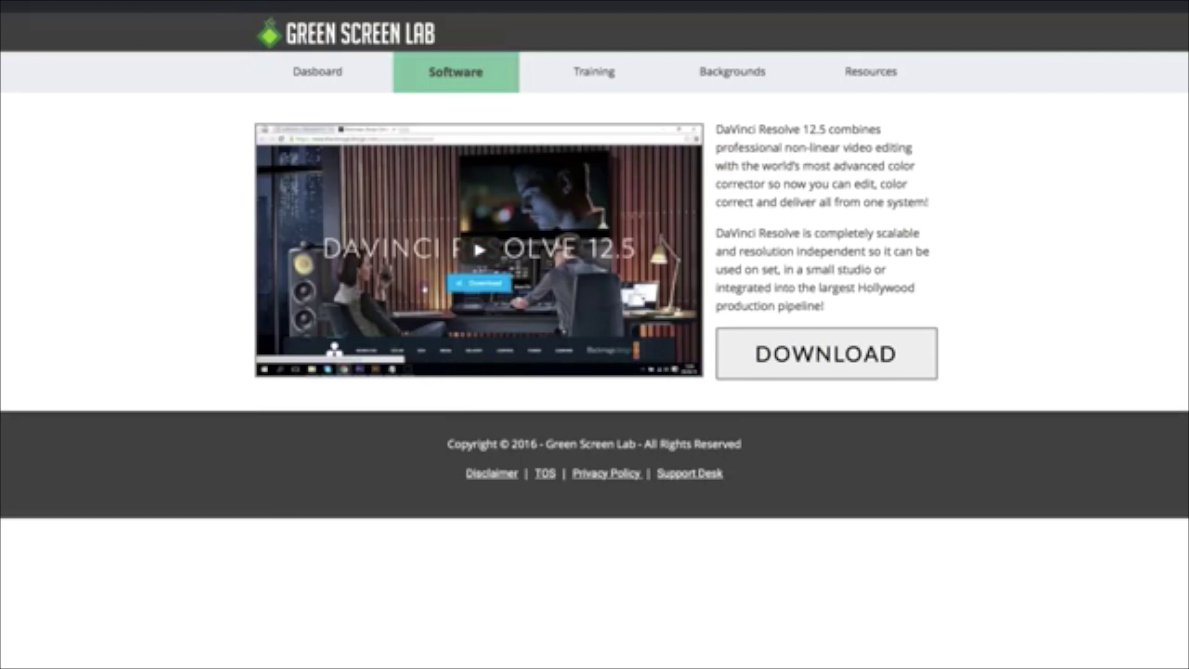
click(594, 72)
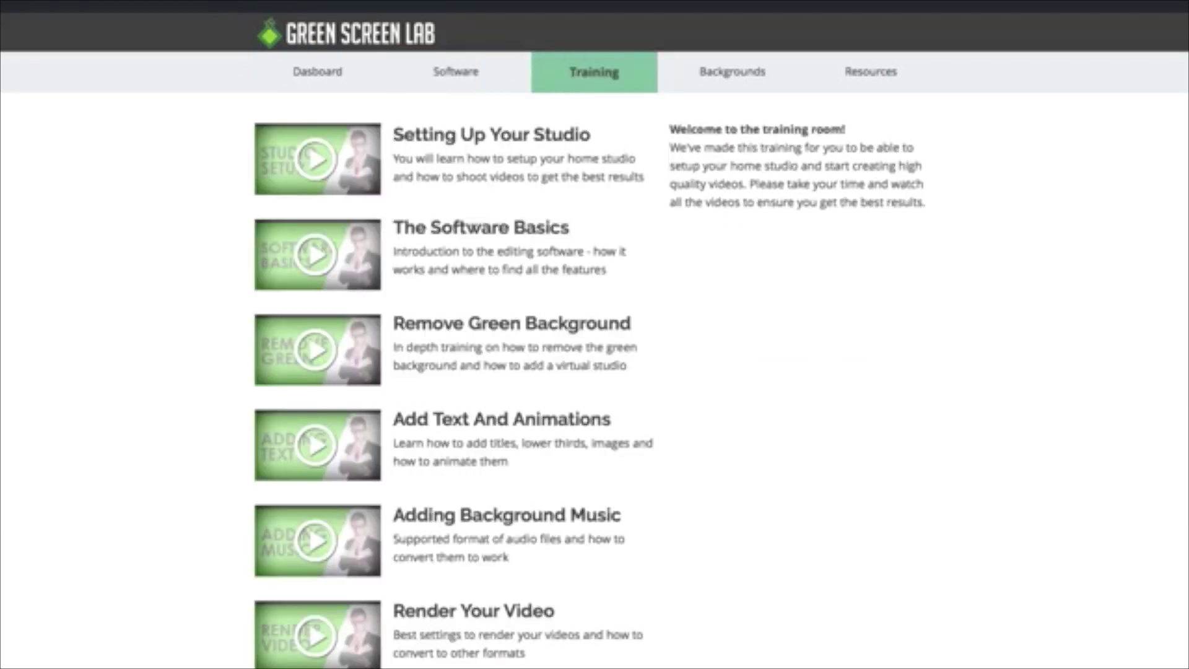
scroll(594, 371, down, 2)
scroll(595, 372, up, 2)
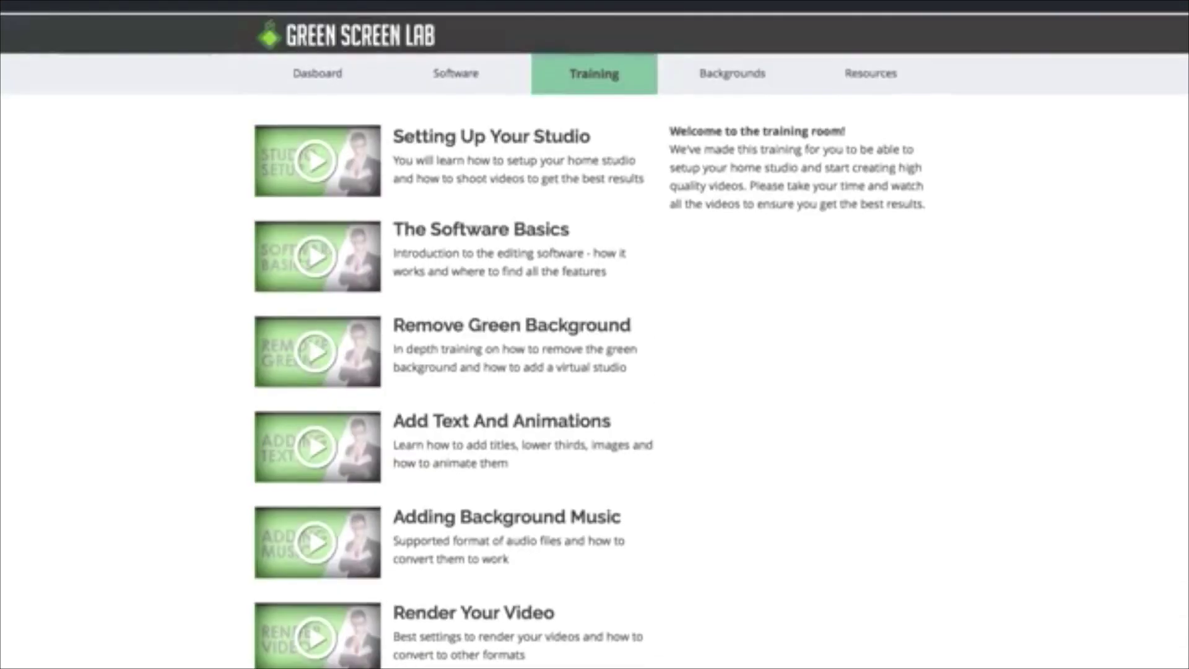